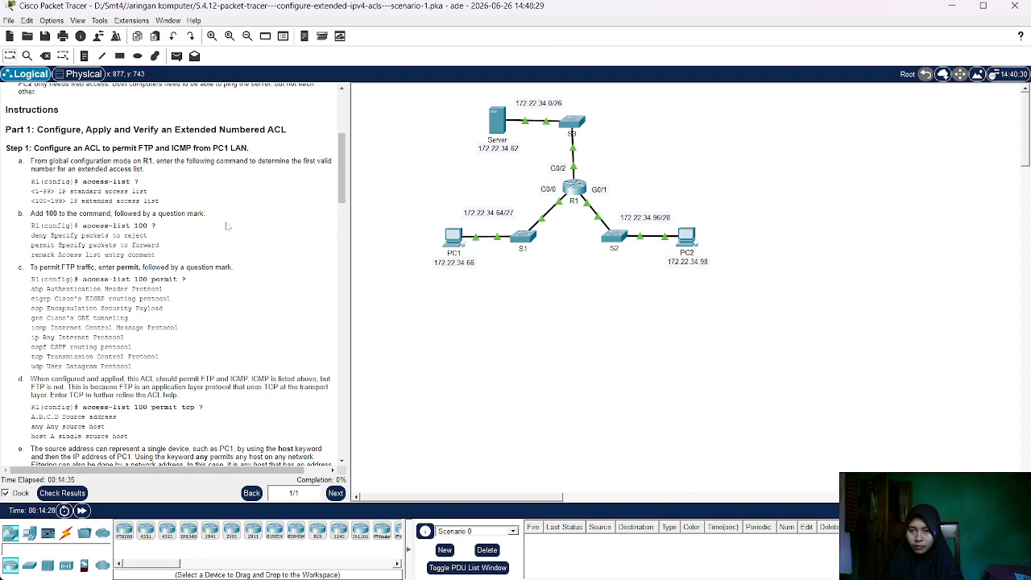
- Read the Part 1 Step 1 instructions for the extended numbered ACL permitting FTP and ICMP from the PC1 LAN
{"action": "scroll", "coordinate": [227, 226], "scroll_direction": "down", "scroll_amount": 4}
{"action": "scroll", "coordinate": [227, 226], "scroll_direction": "down", "scroll_amount": 1}
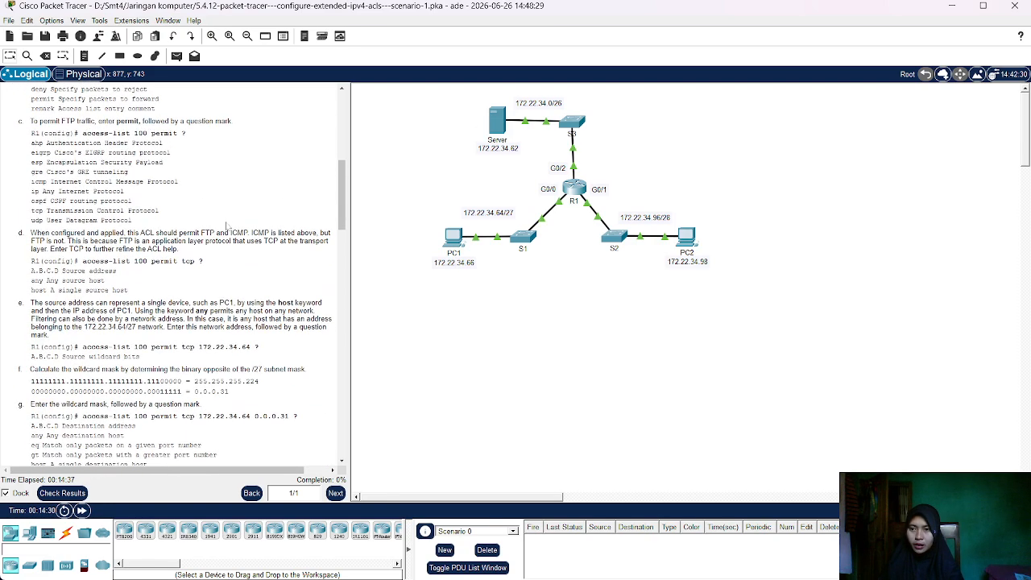
{"action": "scroll", "coordinate": [227, 227], "scroll_direction": "down", "scroll_amount": 4}
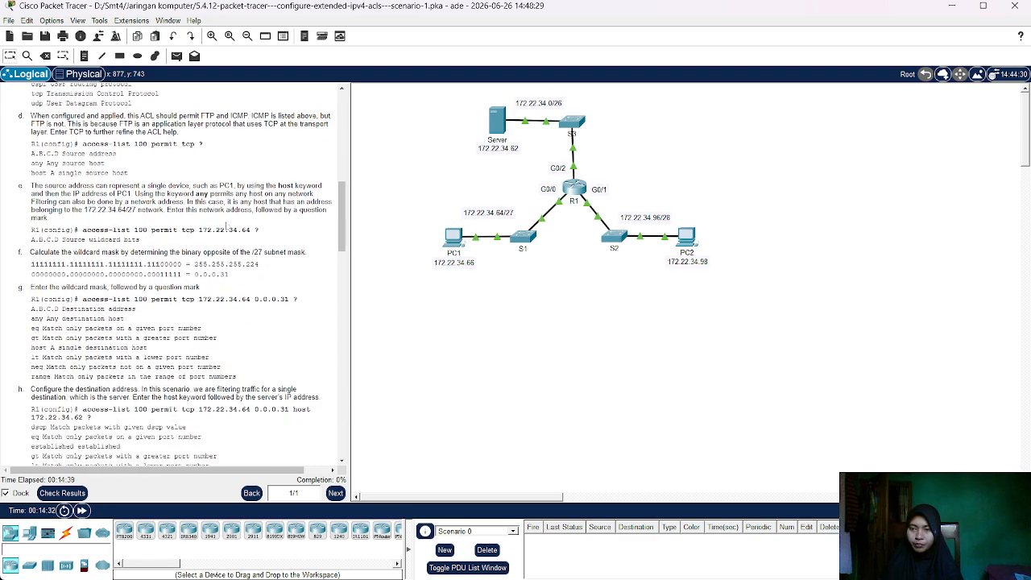
{"action": "scroll", "coordinate": [228, 228], "scroll_direction": "down", "scroll_amount": 4}
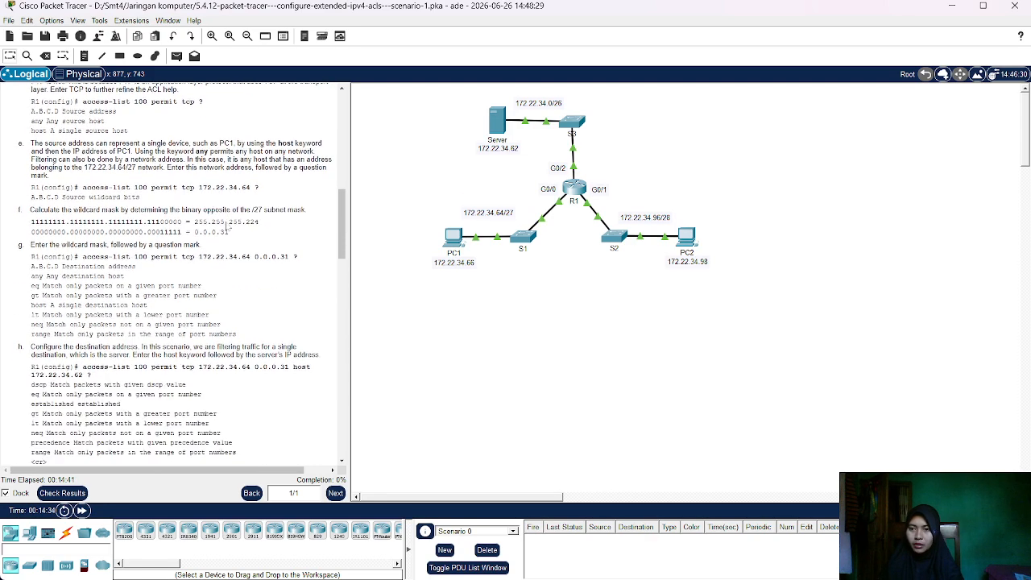
{"action": "scroll", "coordinate": [228, 226], "scroll_direction": "down", "scroll_amount": 1}
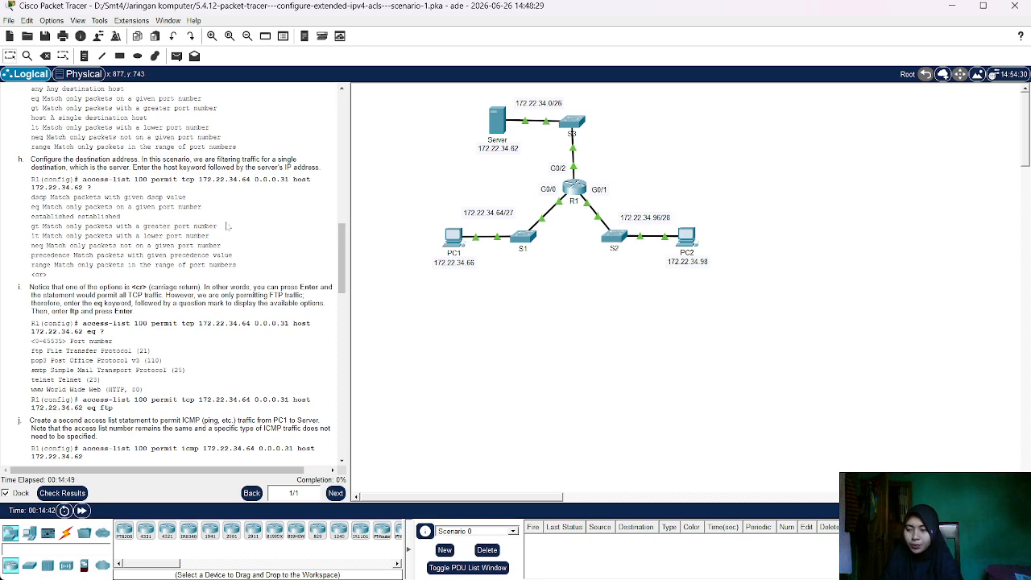
{"action": "scroll", "coordinate": [228, 226], "scroll_direction": "up", "scroll_amount": 15}
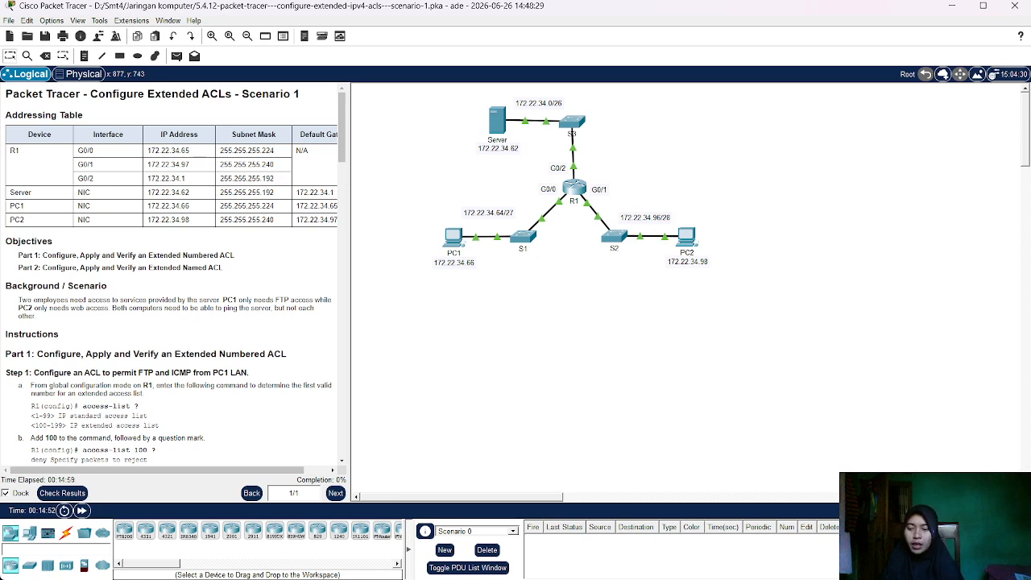
{"action": "mouse_move", "coordinate": [242, 577]}
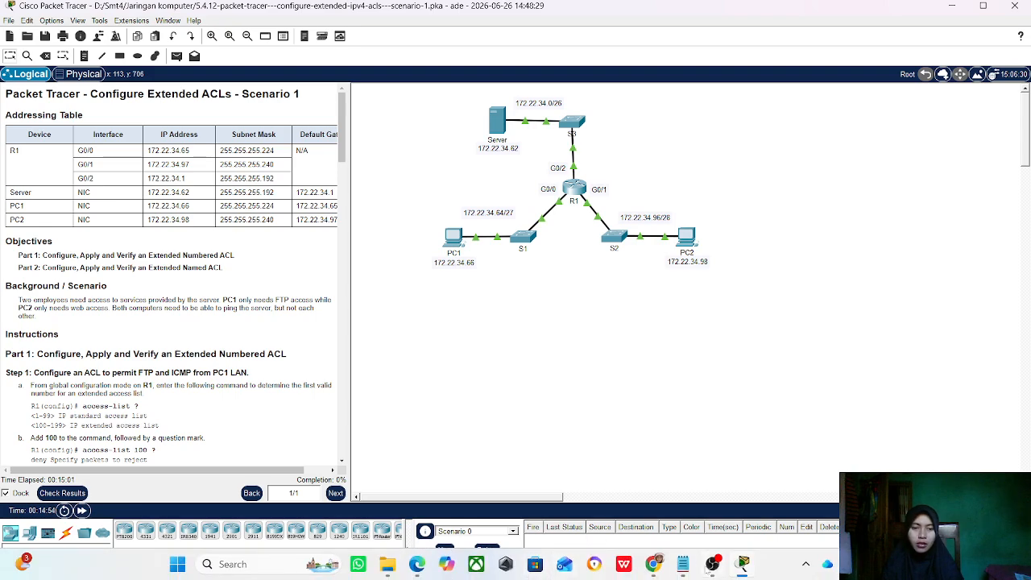
{"action": "left_click", "coordinate": [713, 564]}
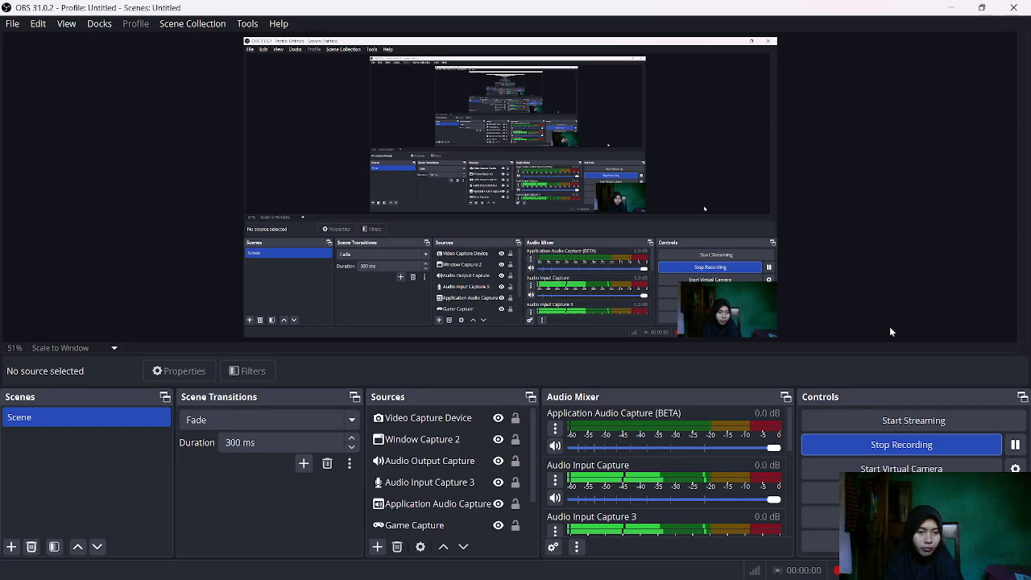
{"action": "left_click", "coordinate": [951, 7]}
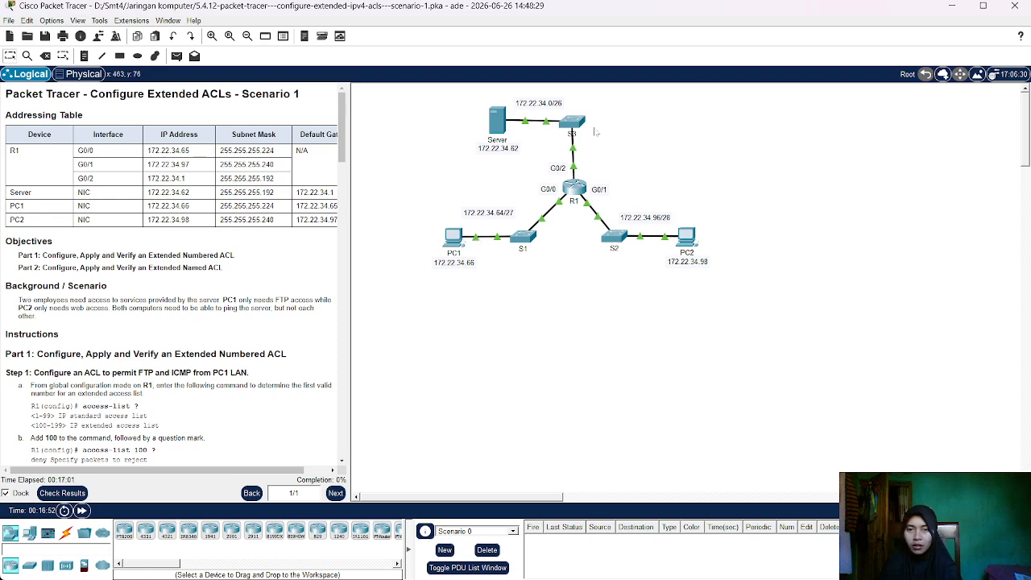
- Open router R1's command-line interface and enter global configuration mode
{"action": "left_click", "coordinate": [566, 188]}
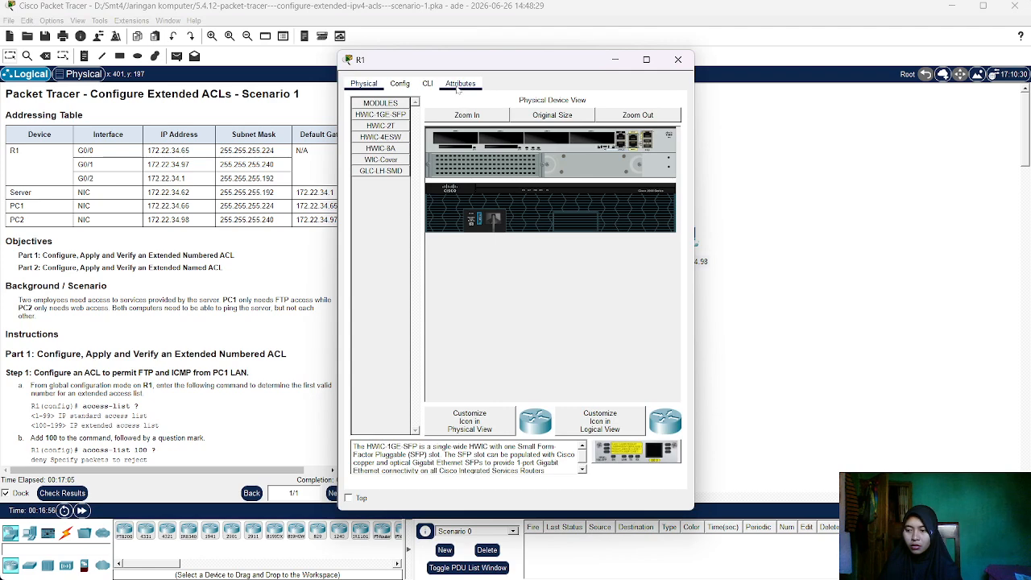
{"action": "left_click", "coordinate": [427, 84]}
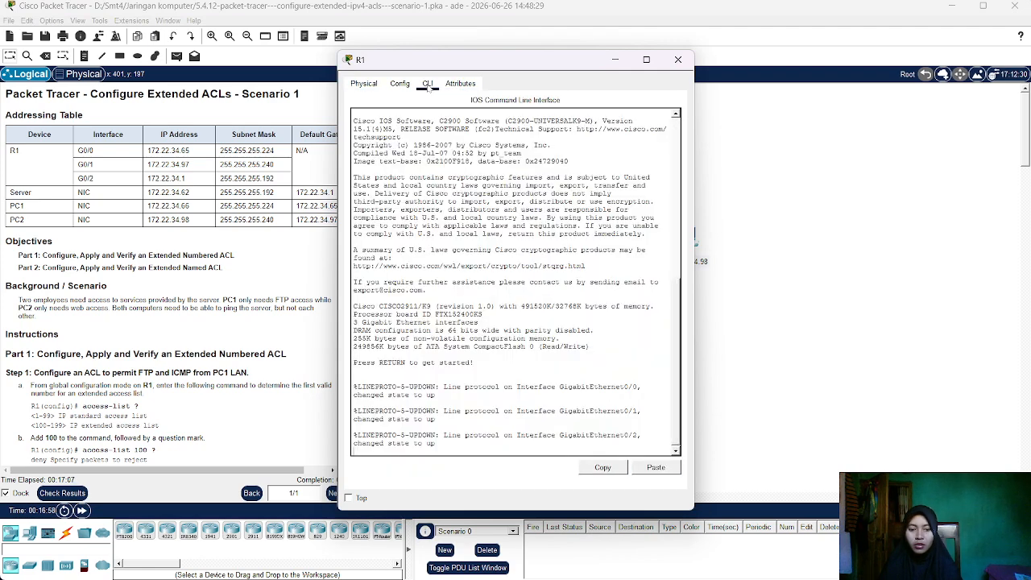
{"action": "type", "text": "ena"}
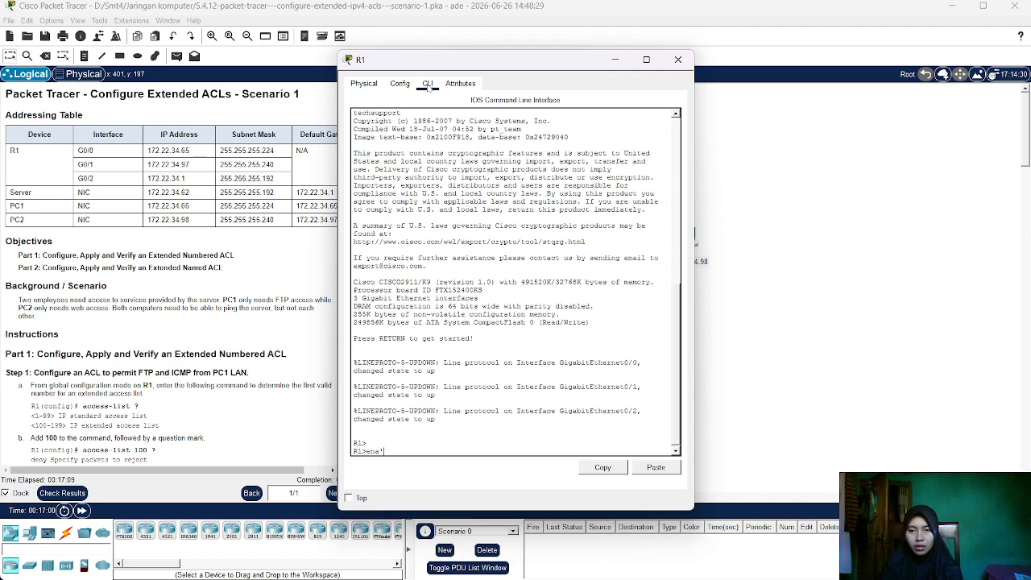
{"action": "key", "text": "Return"}
{"action": "type", "text": "con"}
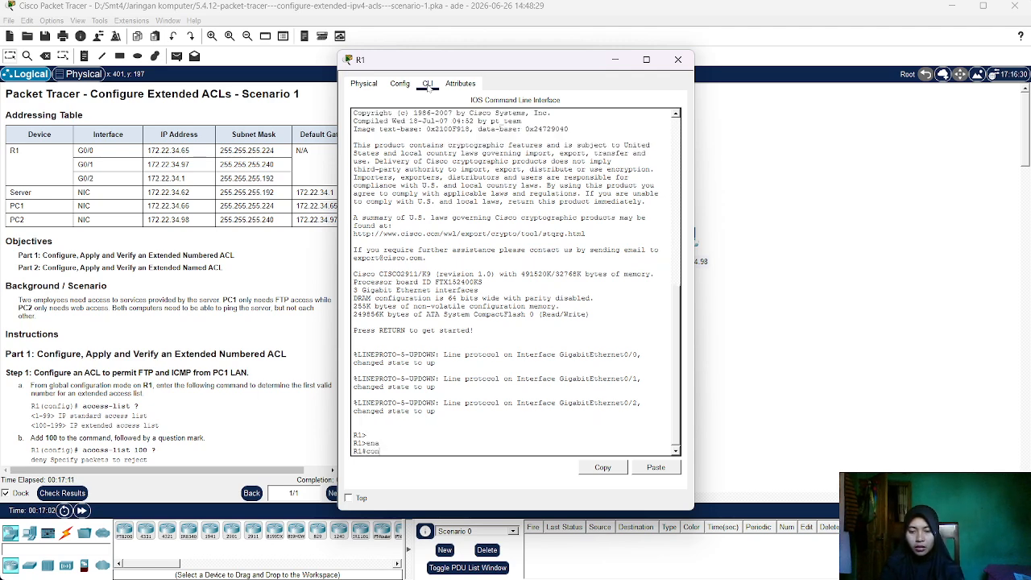
{"action": "type", "text": "fi"}
{"action": "key", "text": "Tab"}
{"action": "type", "text": "ter"}
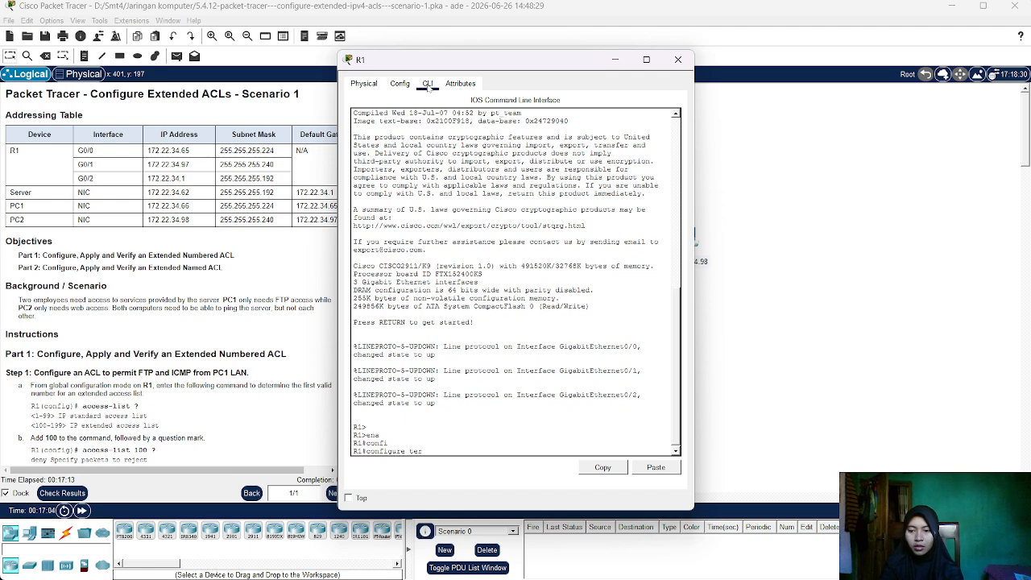
{"action": "key", "text": "Tab"}
{"action": "key", "text": "Return"}
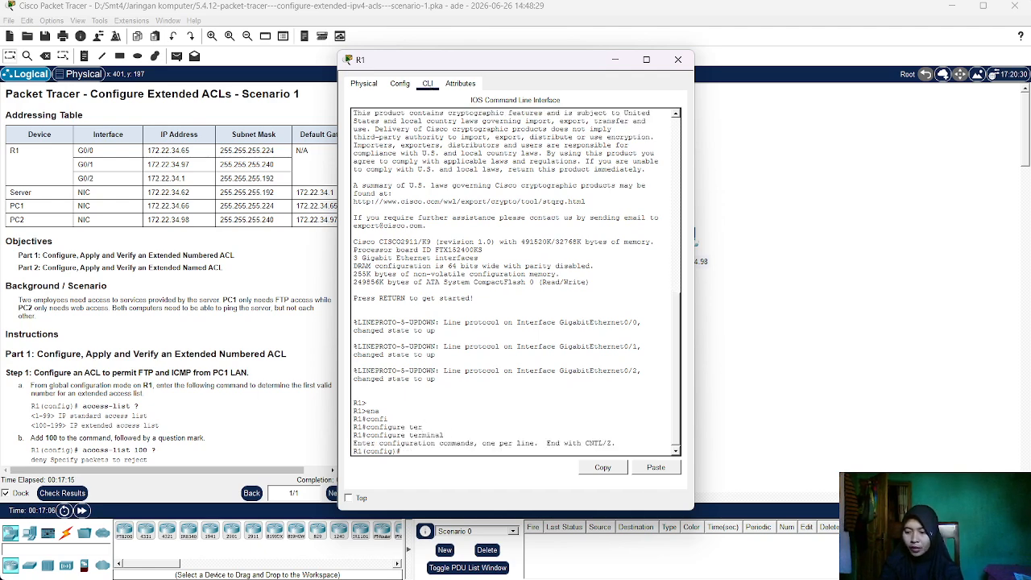
- Try to add an access-list 100 entry permitting icmp from 172.22.34.64 0.0.0.31 to host 172.22.34.62 with eq ftp
{"action": "type", "text": "acce"}
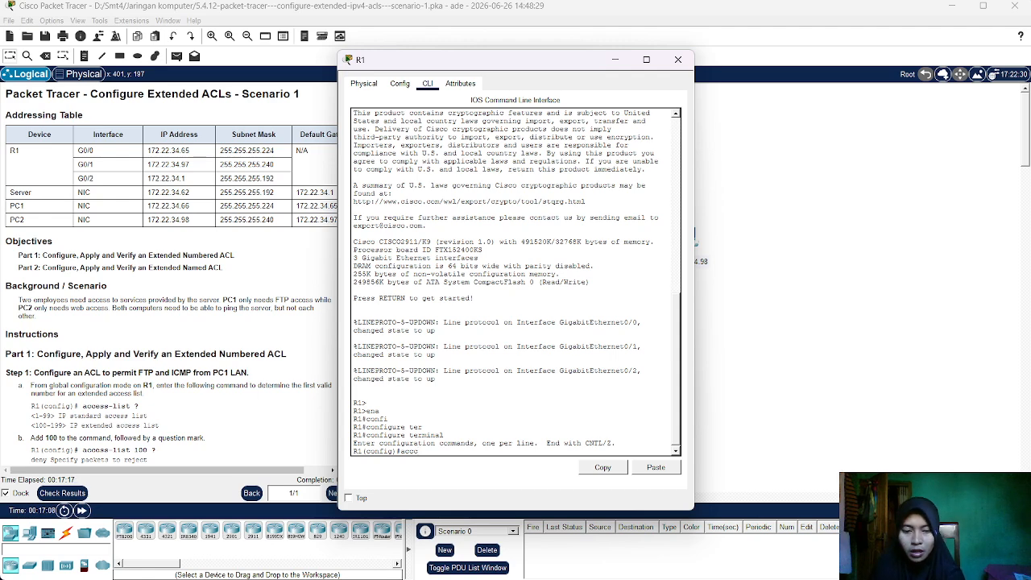
{"action": "key", "text": "Tab"}
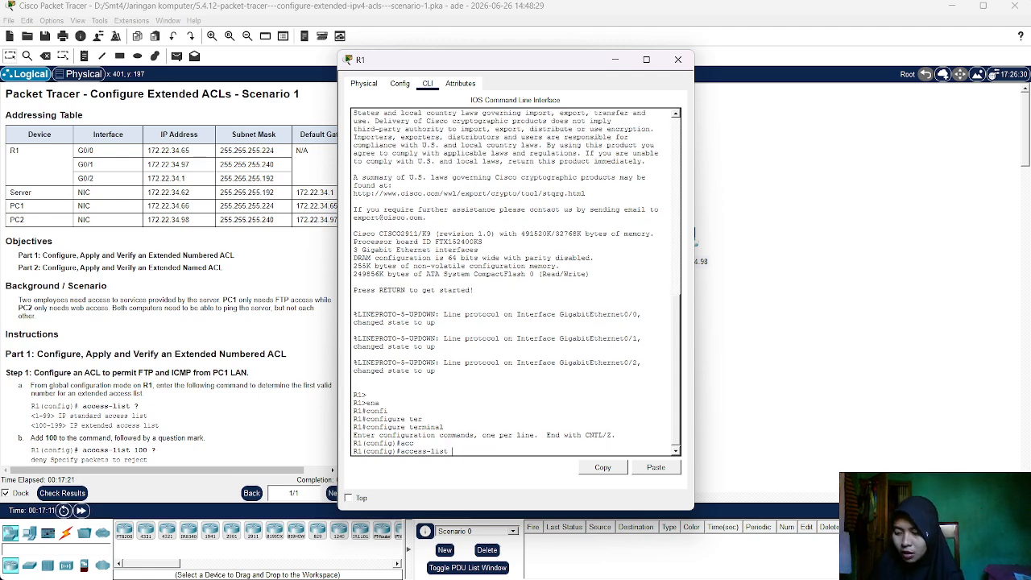
{"action": "type", "text": "1"}
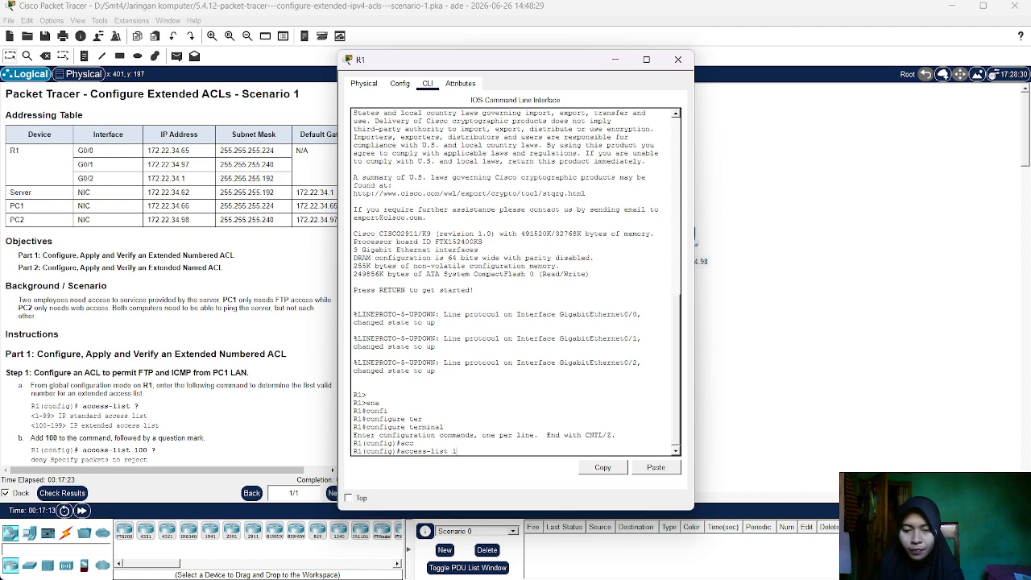
{"action": "type", "text": "00 perm"}
{"action": "key", "text": "Tab"}
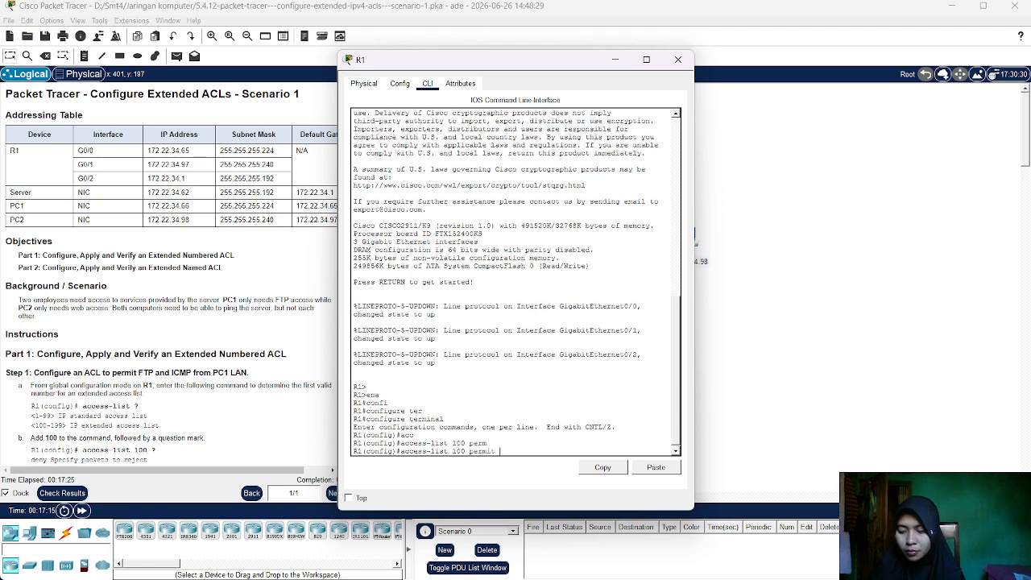
{"action": "type", "text": "ic"}
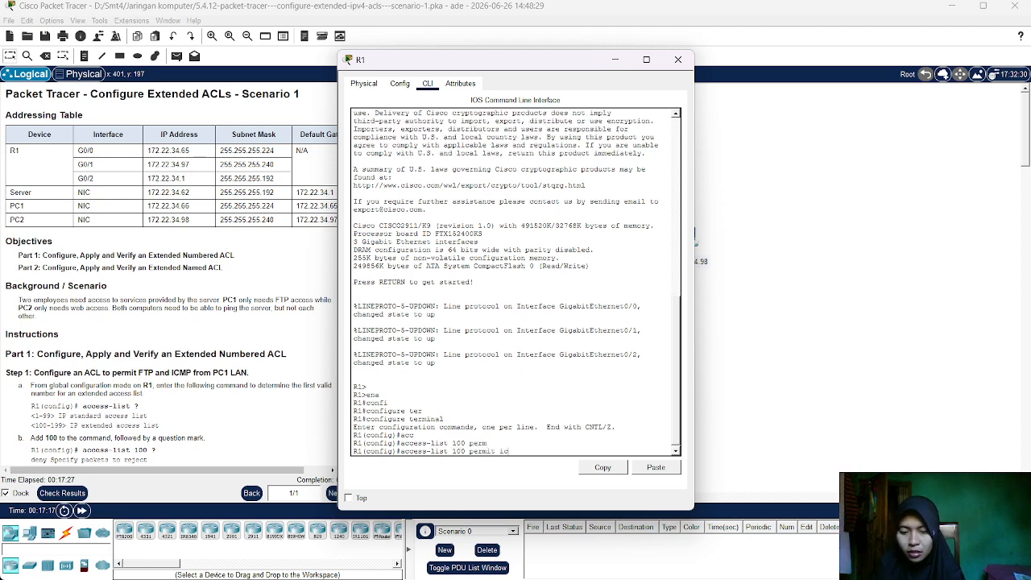
{"action": "type", "text": "m"}
{"action": "key", "text": "Tab"}
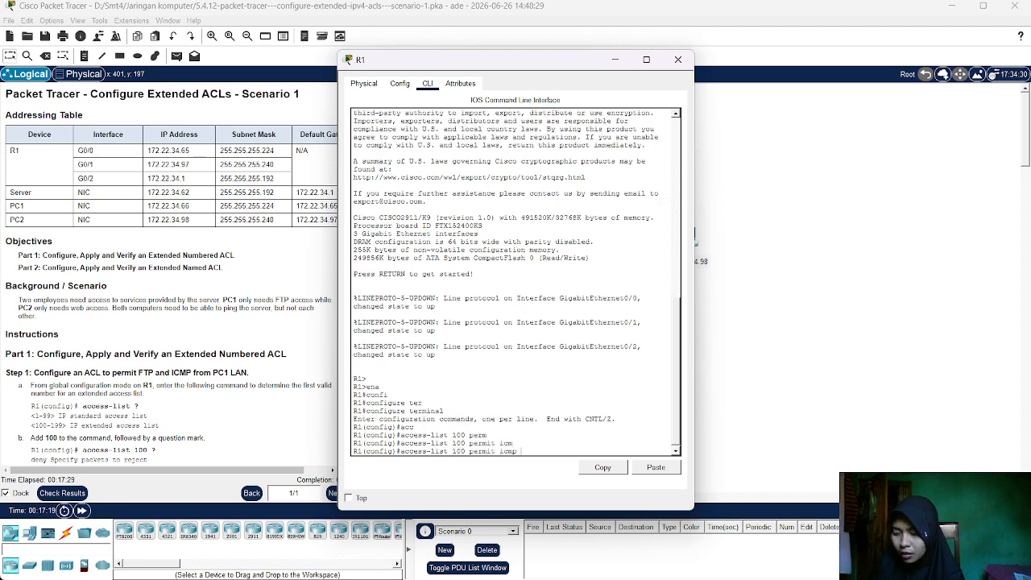
{"action": "type", "text": "172"}
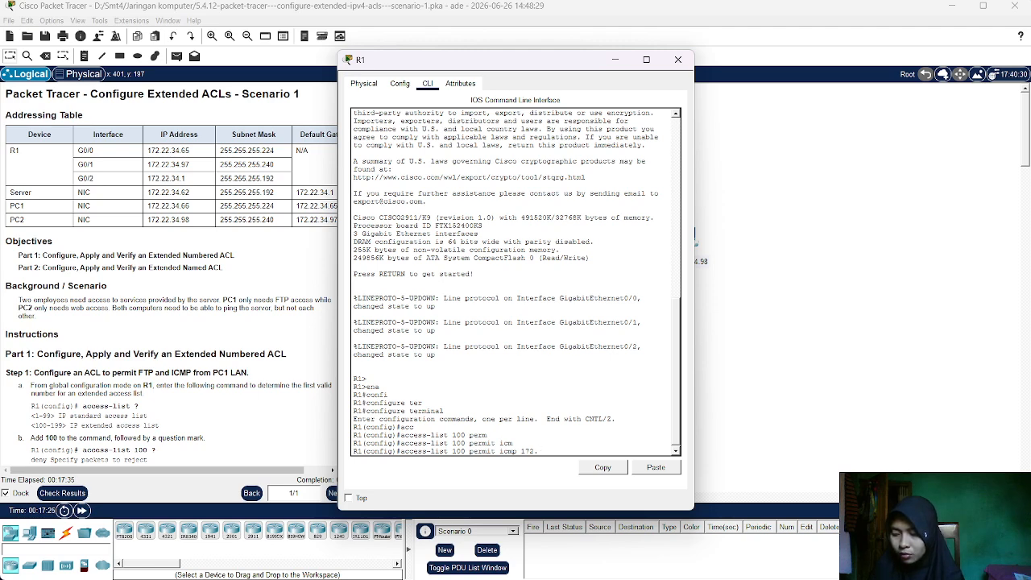
{"action": "type", "text": ".22.34."}
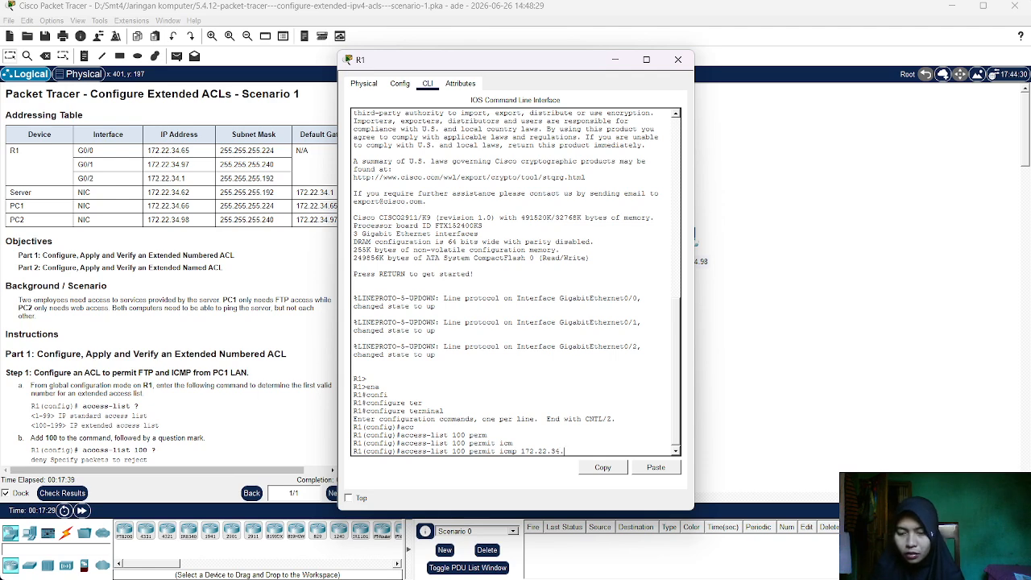
{"action": "type", "text": "64 0"}
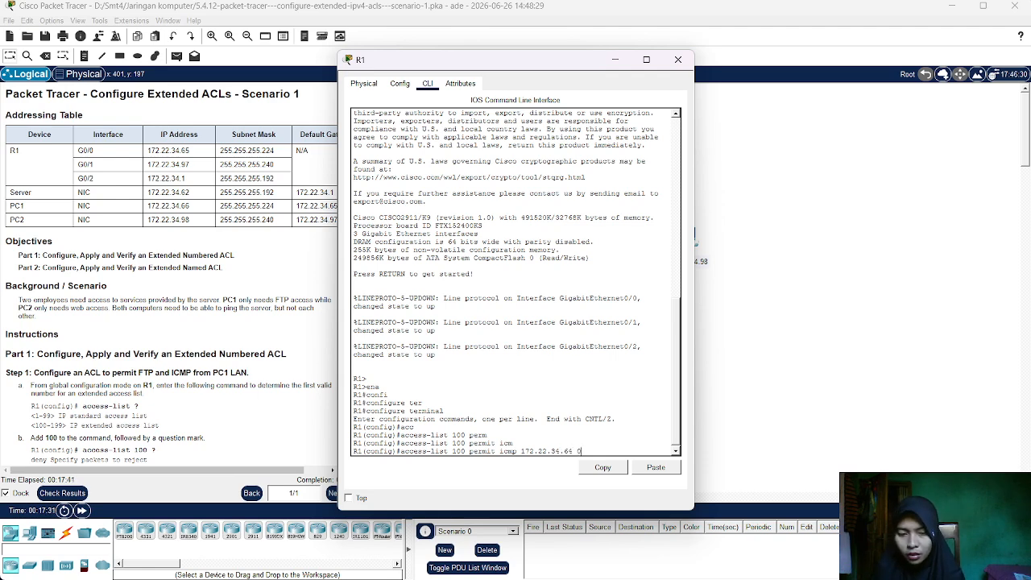
{"action": "type", "text": ".0.0"}
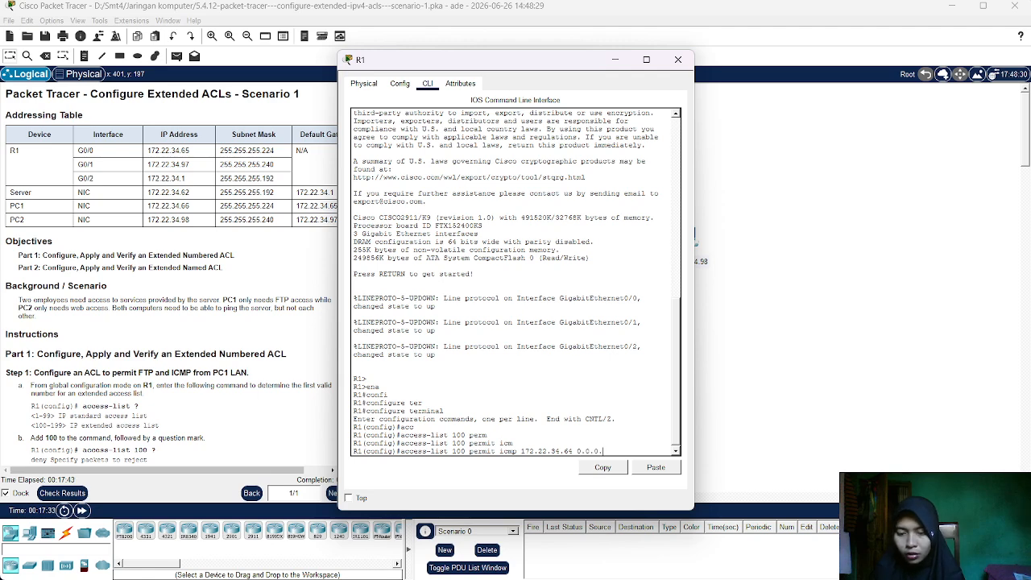
{"action": "type", "text": ".31"}
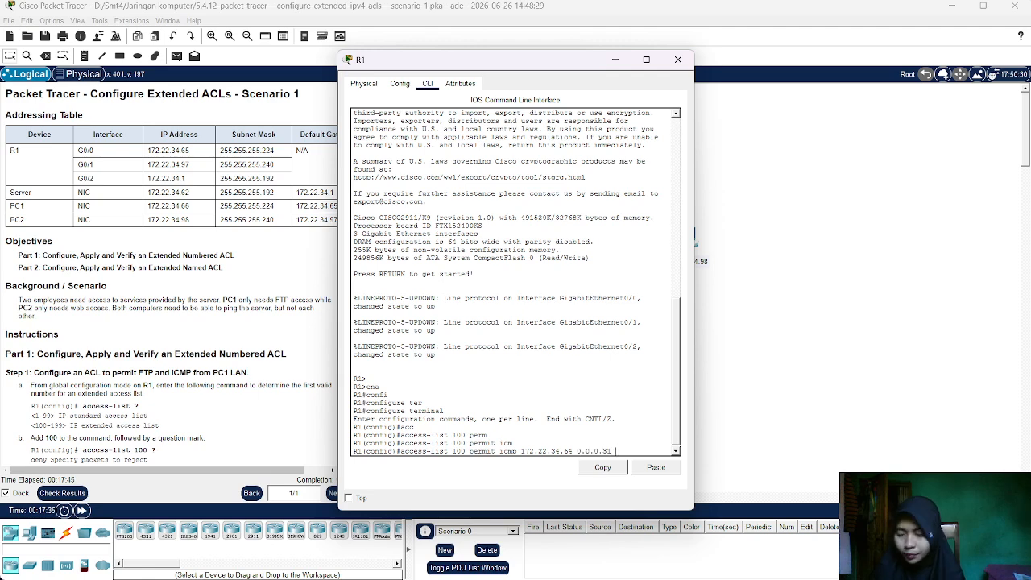
{"action": "type", "text": " host"}
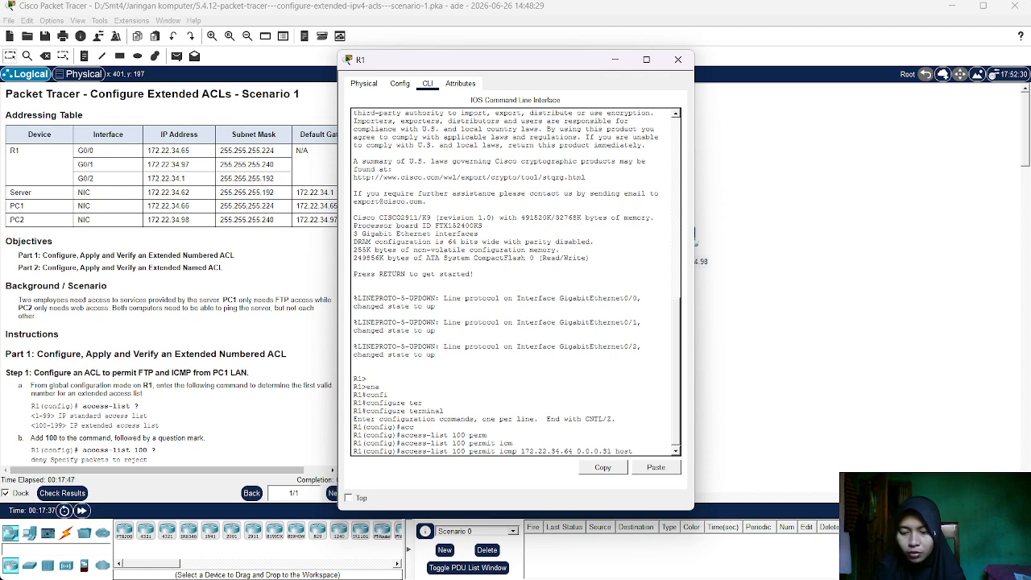
{"action": "key", "text": "Tab"}
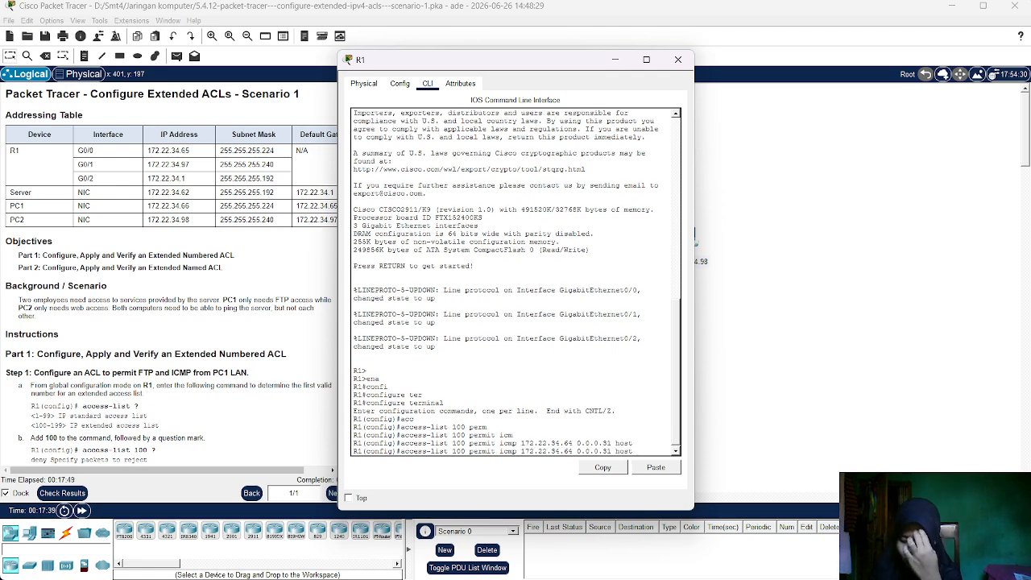
{"action": "type", "text": "172"}
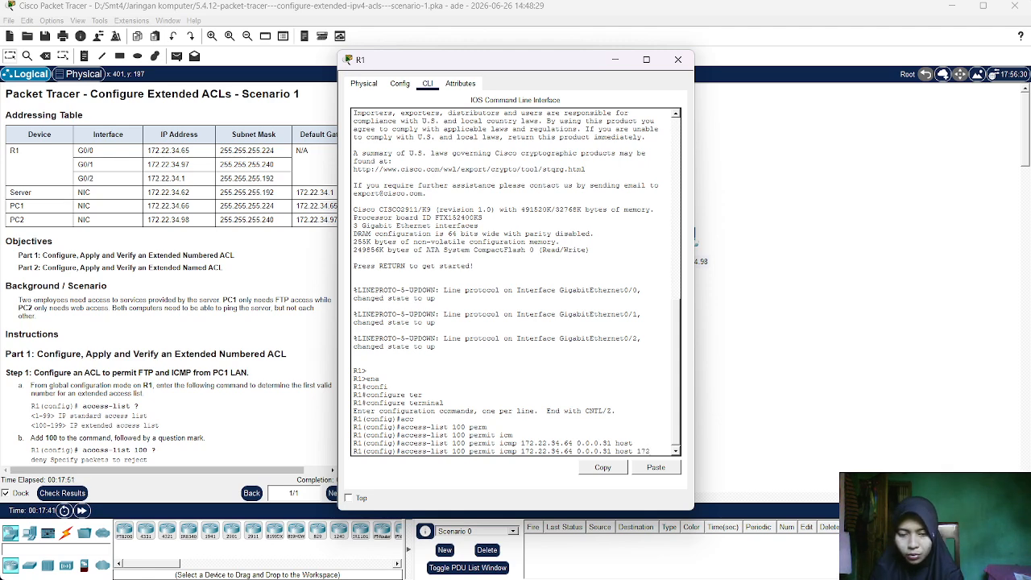
{"action": "type", "text": ".16"}
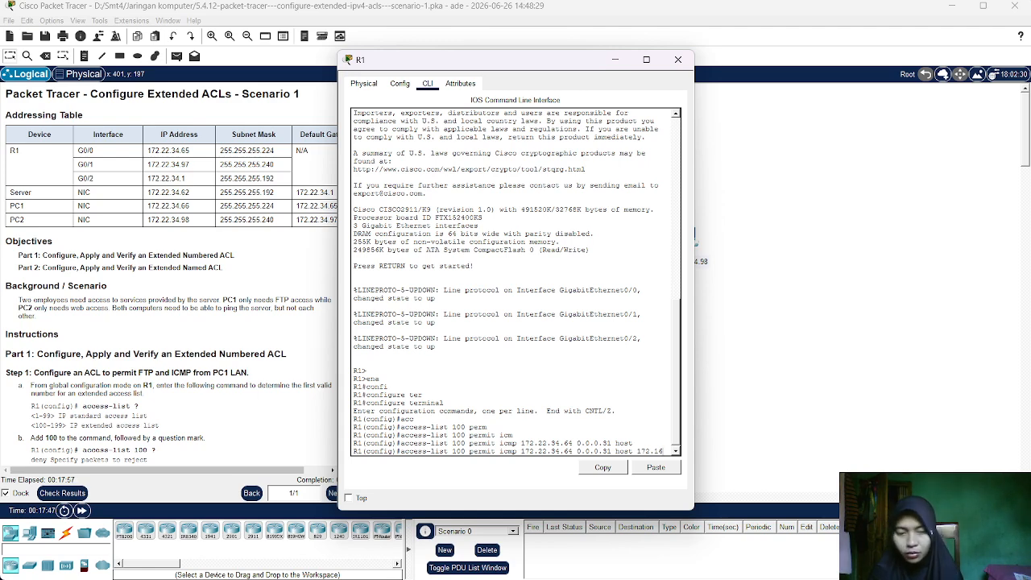
{"action": "key", "text": "BackSpace"}
{"action": "key", "text": "BackSpace"}
{"action": "type", "text": "22.3"}
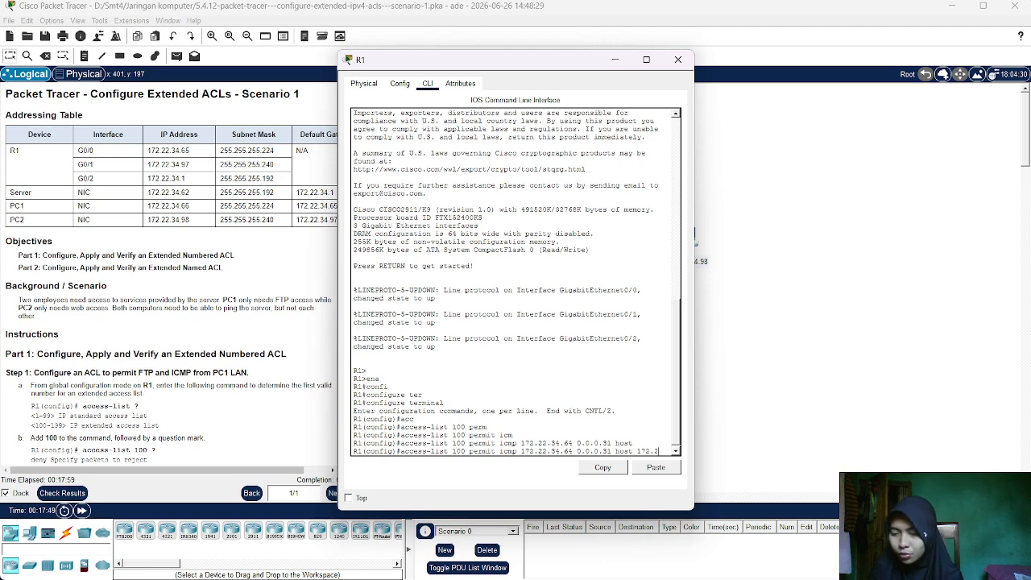
{"action": "type", "text": "4"}
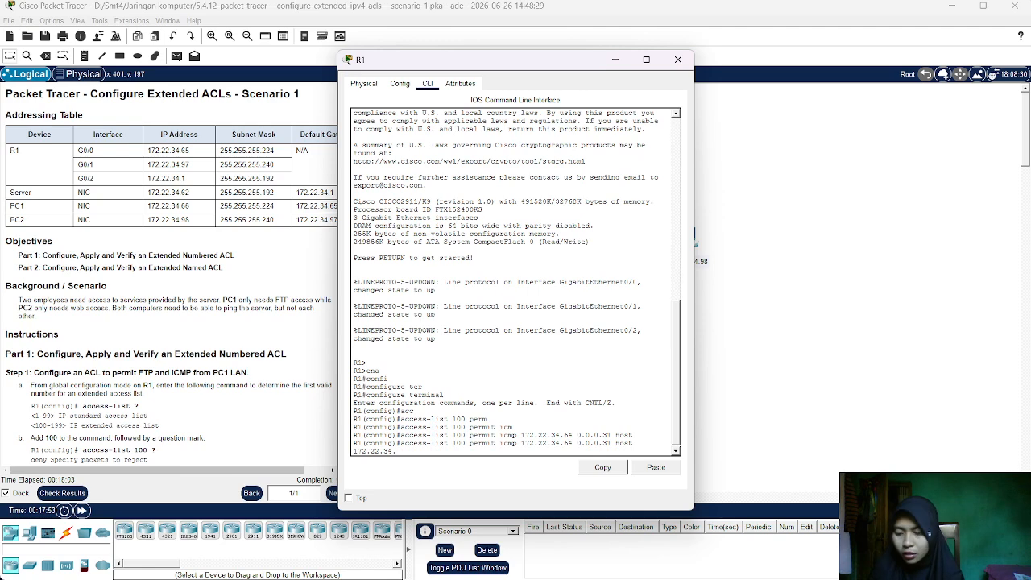
{"action": "type", "text": ".62 "}
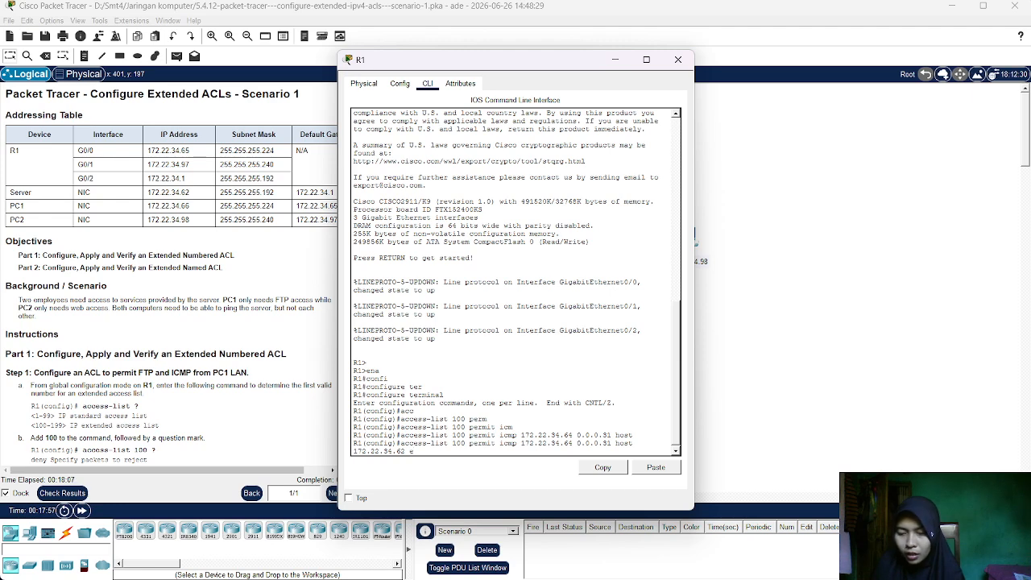
{"action": "type", "text": "eq ftp"}
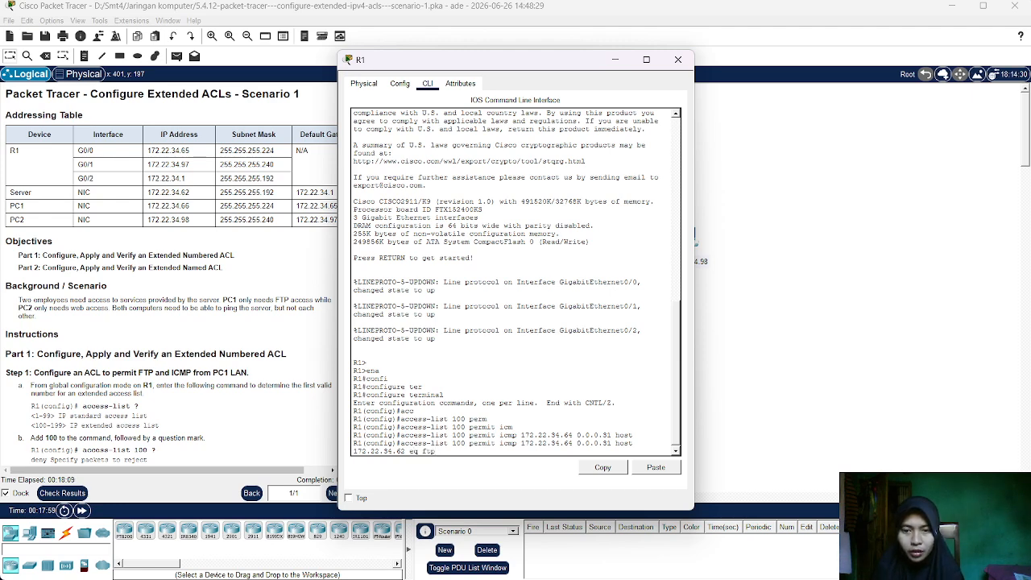
{"action": "key", "text": "Return"}
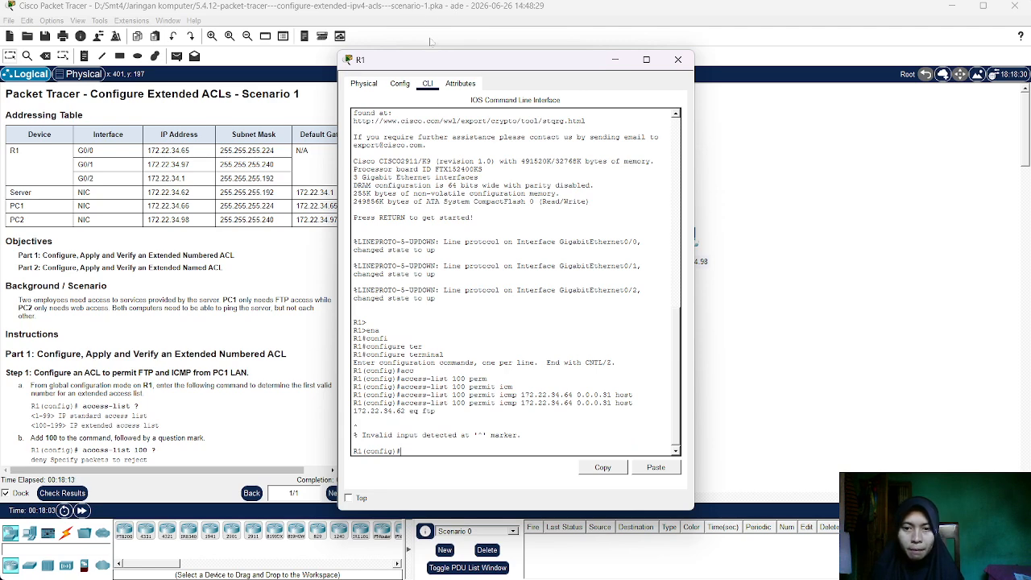
- Move the R1 window clear of the activity instructions
{"action": "left_click_drag", "start_coordinate": [438, 67], "coordinate": [559, 69]}
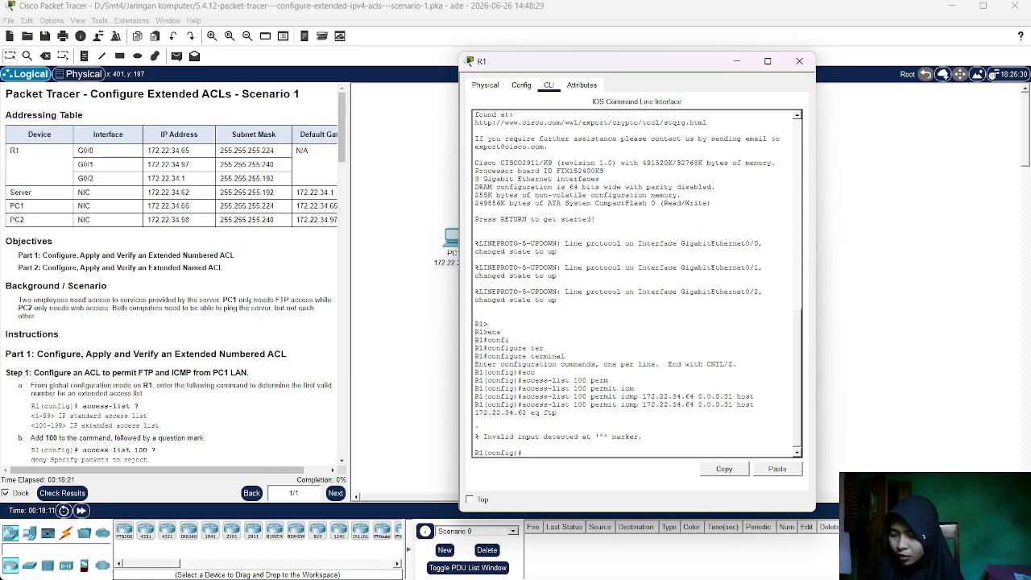
- Add an access-list 100 entry permitting tcp from 172.22.34.64 0.0.0.31 to host 172.22.34.62 with eq ftp
{"action": "key", "text": "Up"}
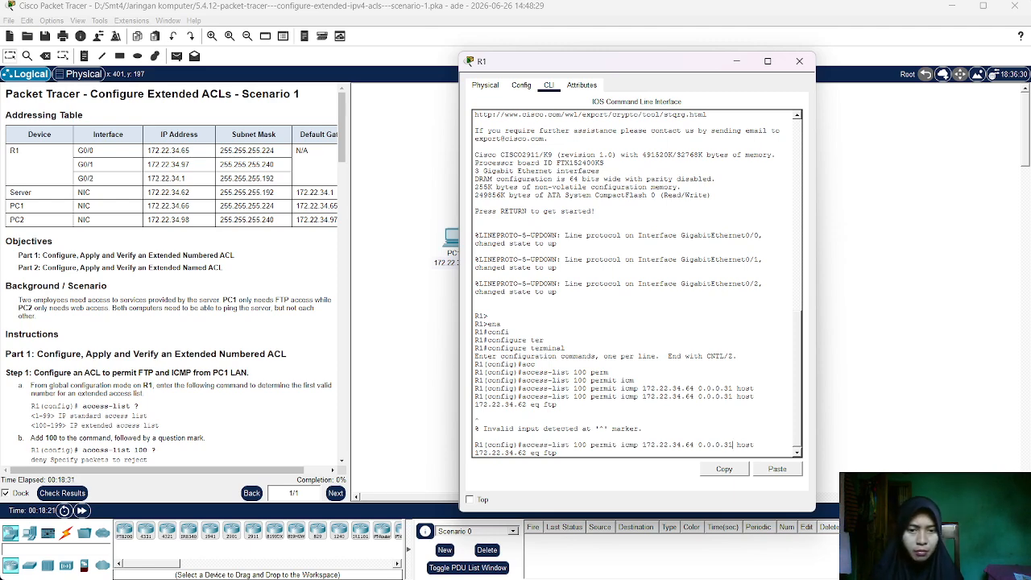
{"action": "key", "text": "BackSpace"}
{"action": "key", "text": "BackSpace"}
{"action": "key", "text": "BackSpace"}
{"action": "key", "text": "BackSpace"}
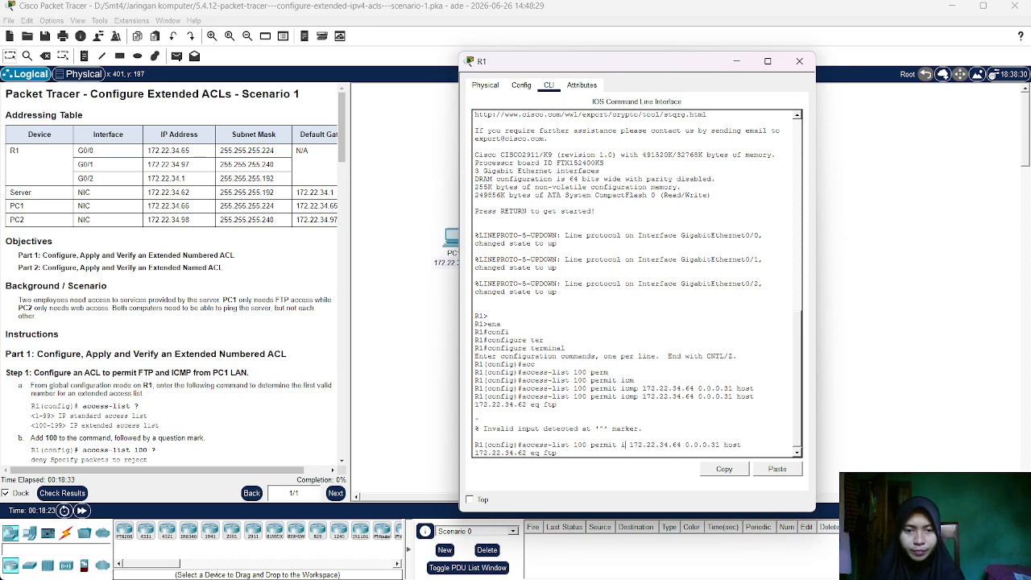
{"action": "type", "text": "tc"}
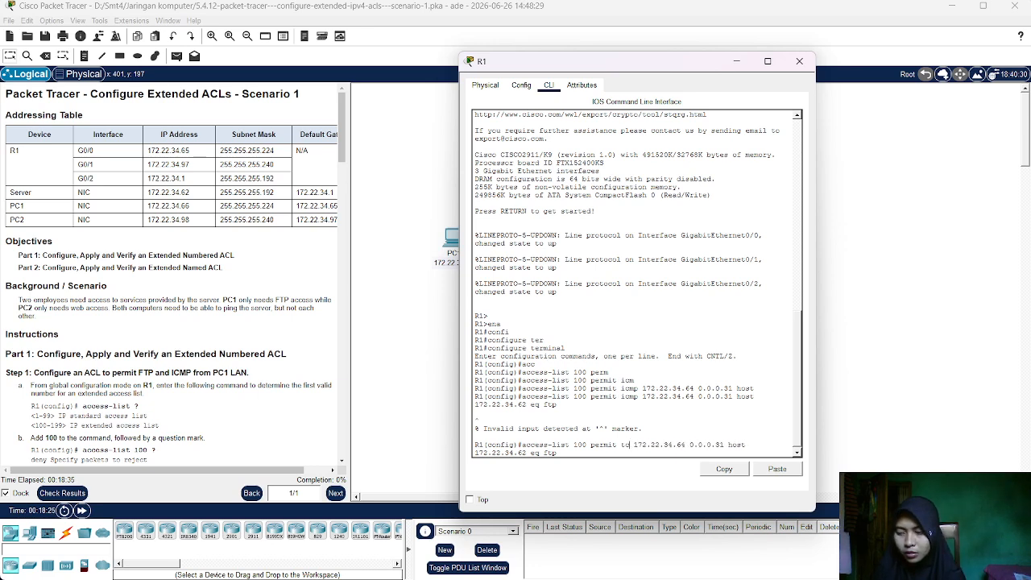
{"action": "type", "text": "p"}
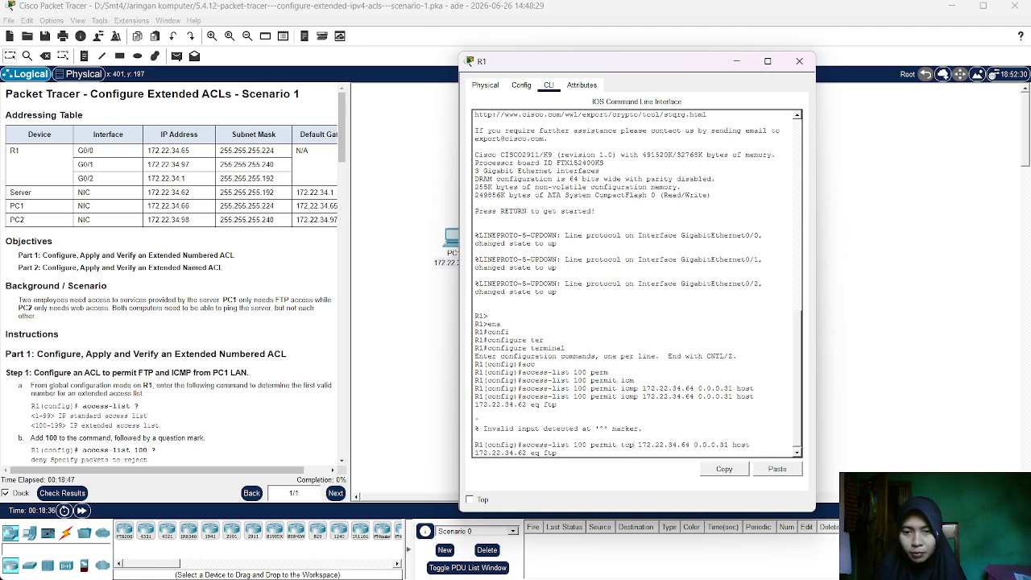
{"action": "key", "text": "Return"}
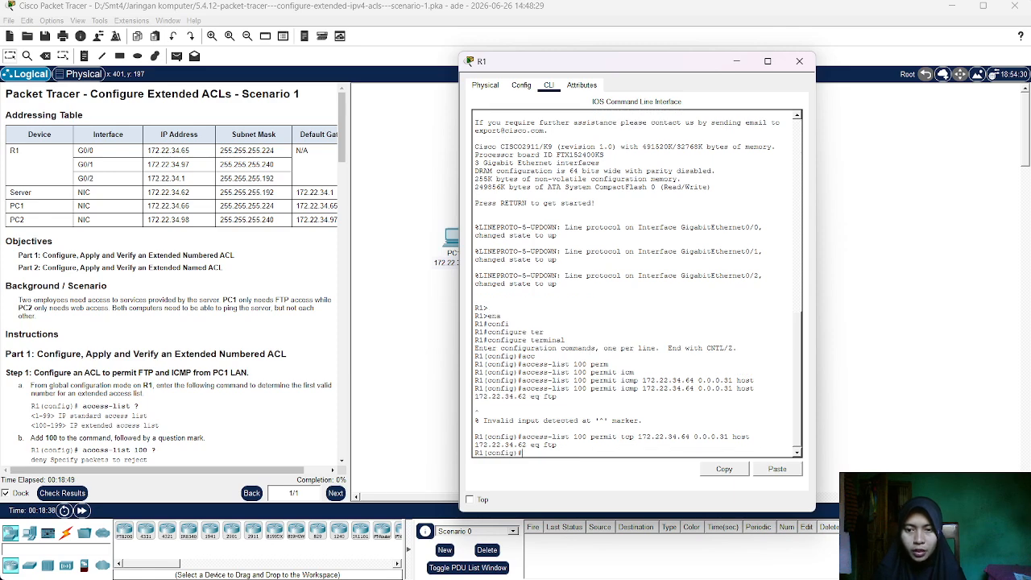
- Add a second access-list 100 entry permitting icmp from 172.22.34.64 0.0.0.31 to host 172.22.34.62, without a port condition
{"action": "key", "text": "Up"}
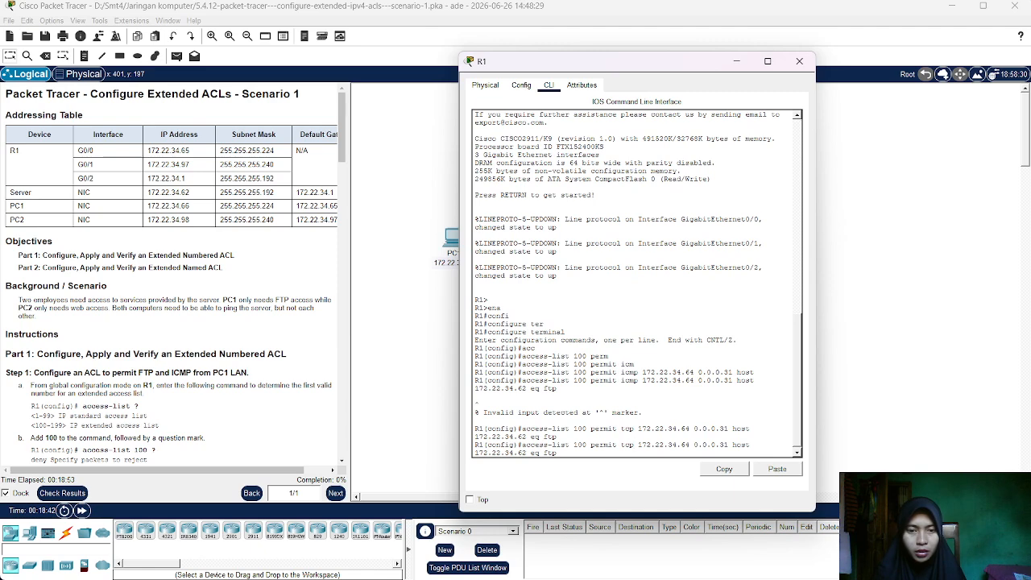
{"action": "key", "text": "BackSpace"}
{"action": "key", "text": "BackSpace"}
{"action": "key", "text": "BackSpace"}
{"action": "type", "text": "icmp"}
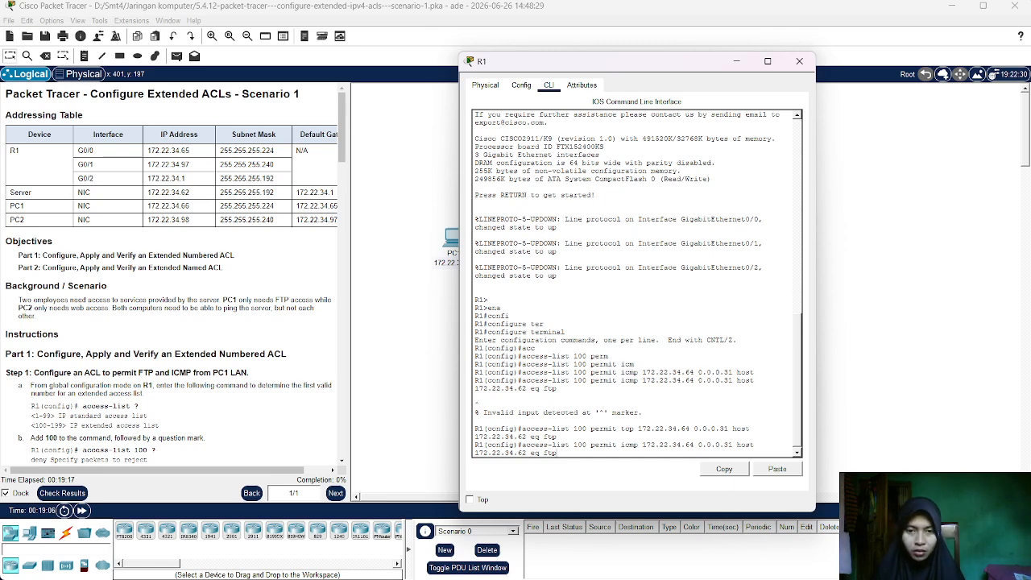
{"action": "key", "text": "BackSpace"}
{"action": "key", "text": "BackSpace"}
{"action": "key", "text": "BackSpace"}
{"action": "key", "text": "BackSpace"}
{"action": "key", "text": "BackSpace"}
{"action": "key", "text": "BackSpace"}
{"action": "key", "text": "BackSpace"}
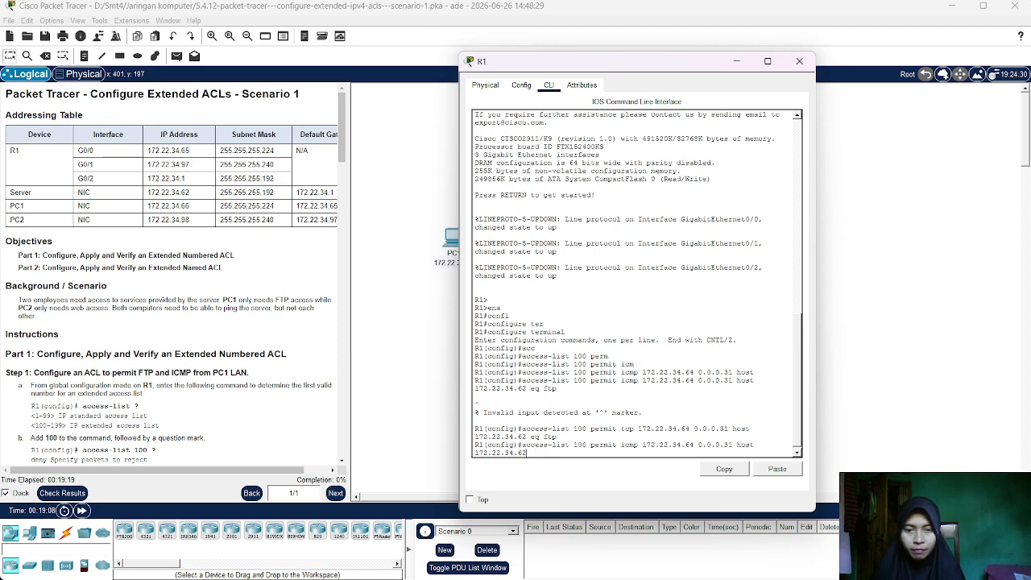
{"action": "key", "text": "Return"}
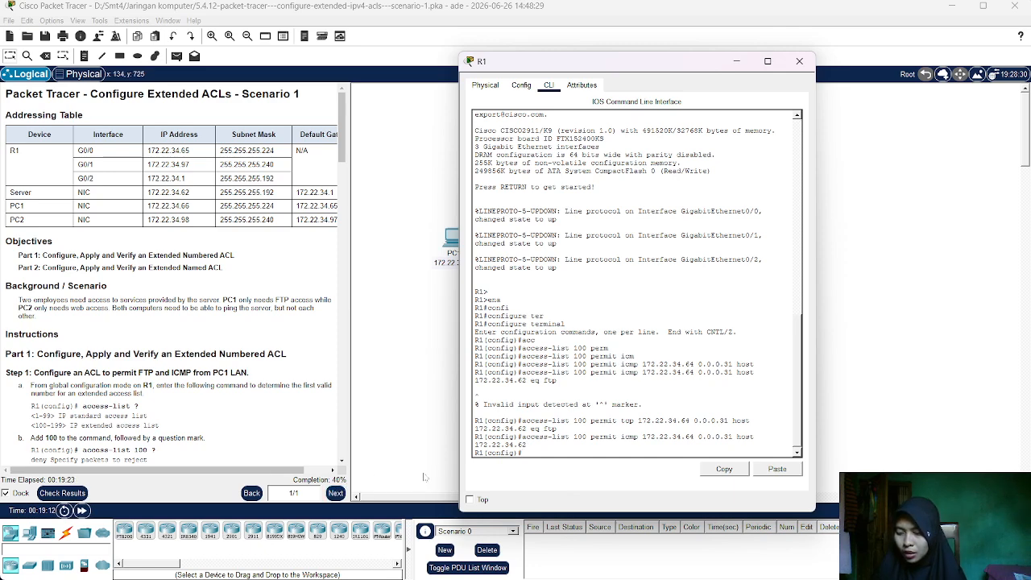
- Apply ACL 100 to inbound traffic on R1's interface g0/0 with ip access-group
{"action": "type", "text": "int"}
{"action": "key", "text": "Tab"}
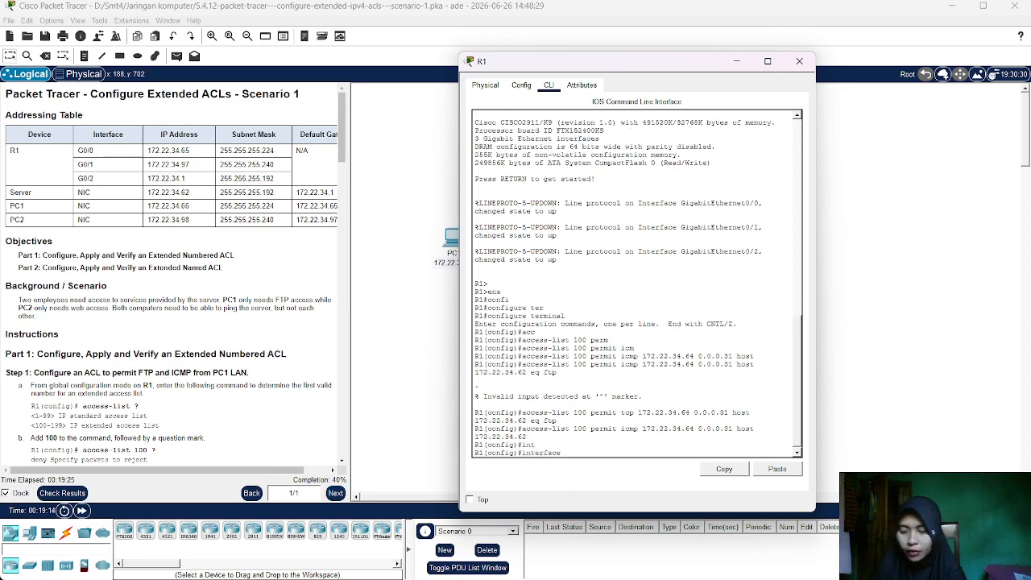
{"action": "type", "text": "g0/0"}
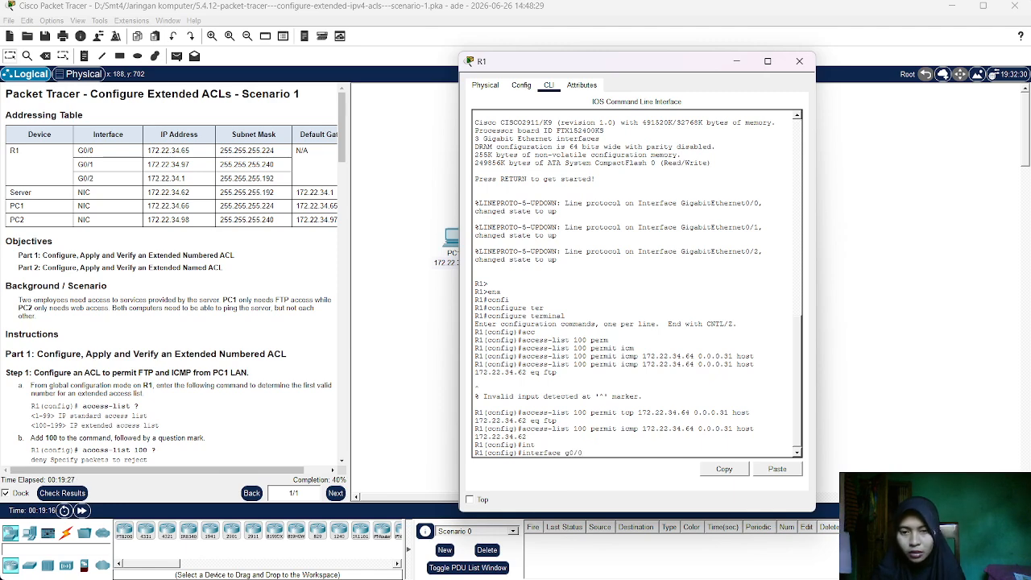
{"action": "key", "text": "Return"}
{"action": "type", "text": "ip"}
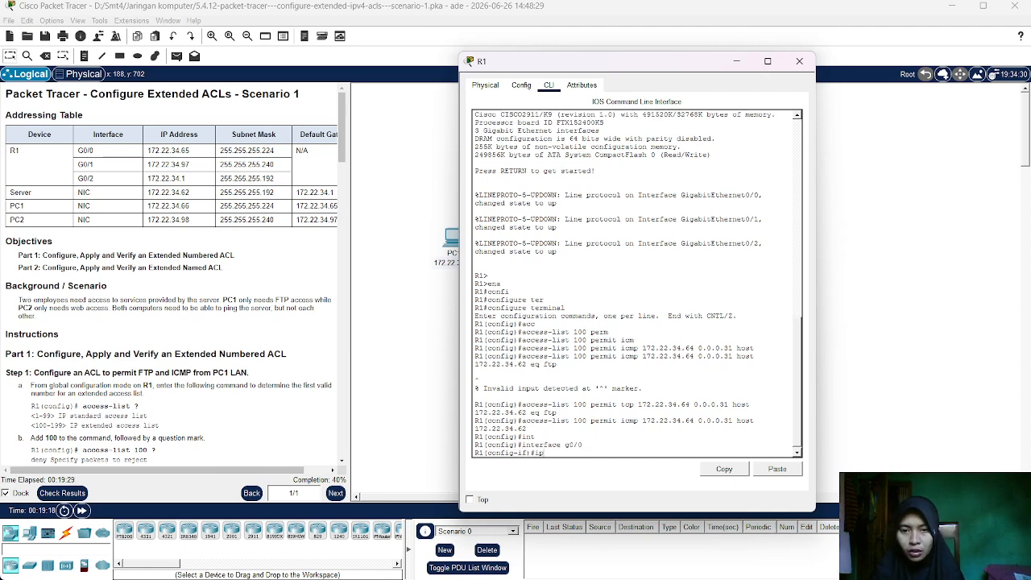
{"action": "type", "text": " acc"}
{"action": "key", "text": "Tab"}
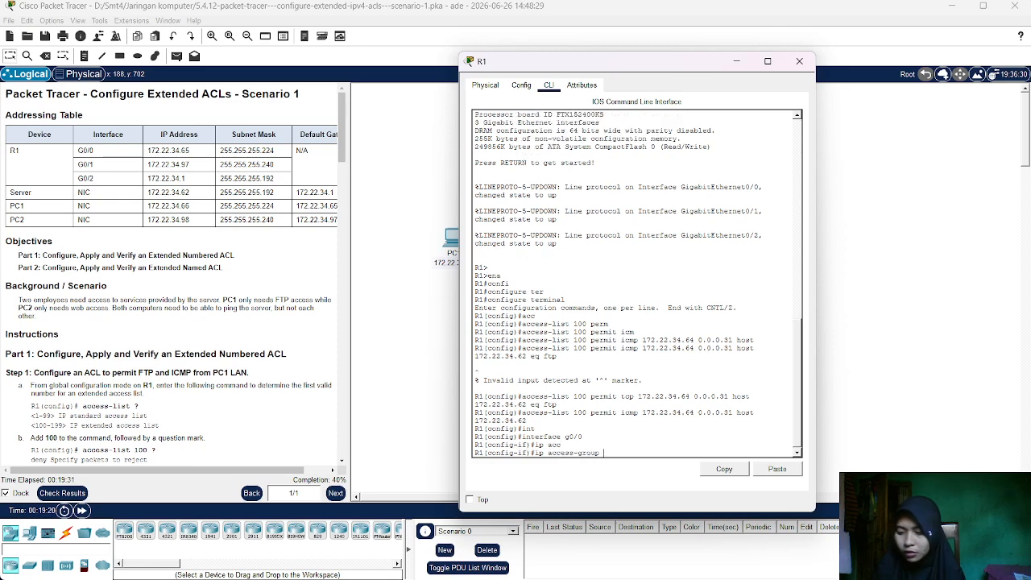
{"action": "type", "text": "100"}
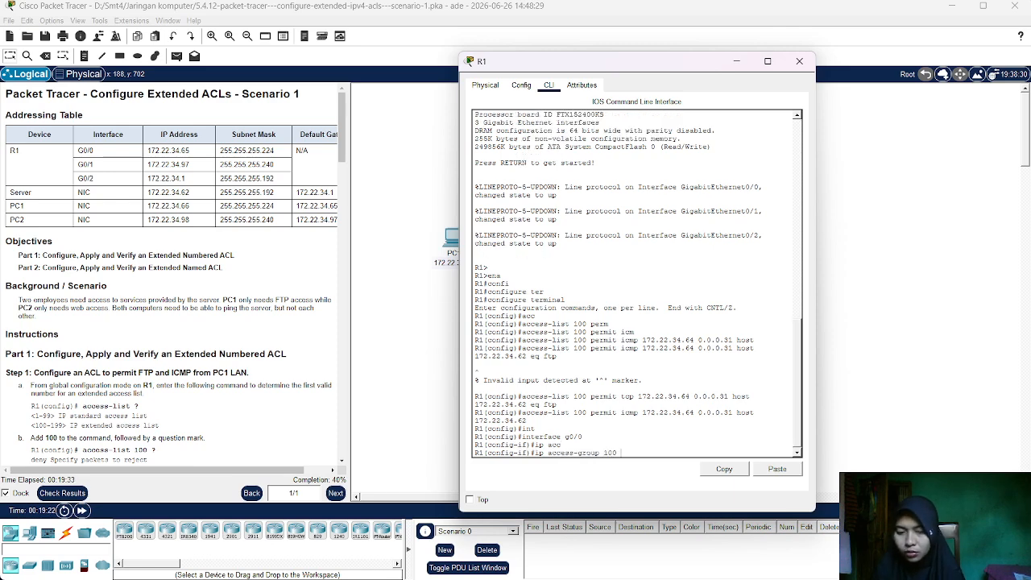
{"action": "type", "text": " in"}
{"action": "key", "text": "Return"}
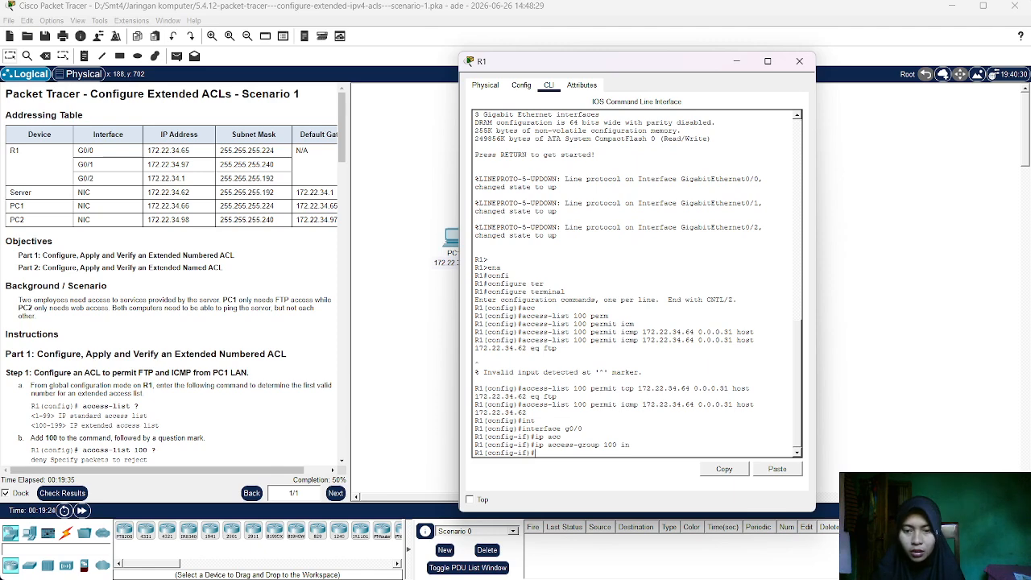
- Exit to privileged EXEC mode on R1 and save the configuration with wr
{"action": "type", "text": "exit"}
{"action": "key", "text": "Return"}
{"action": "key", "text": "Return"}
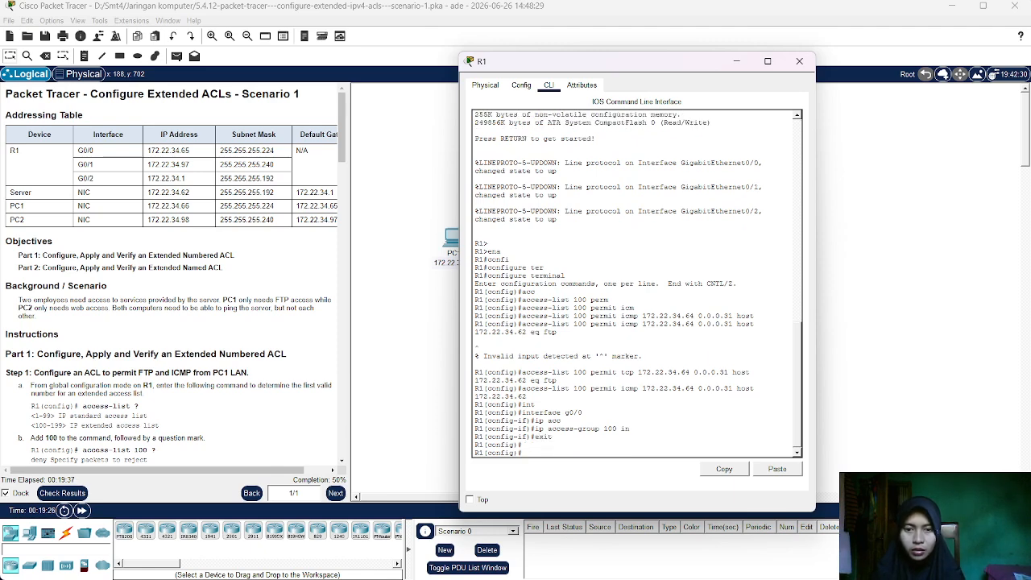
{"action": "type", "text": "exit"}
{"action": "key", "text": "Return"}
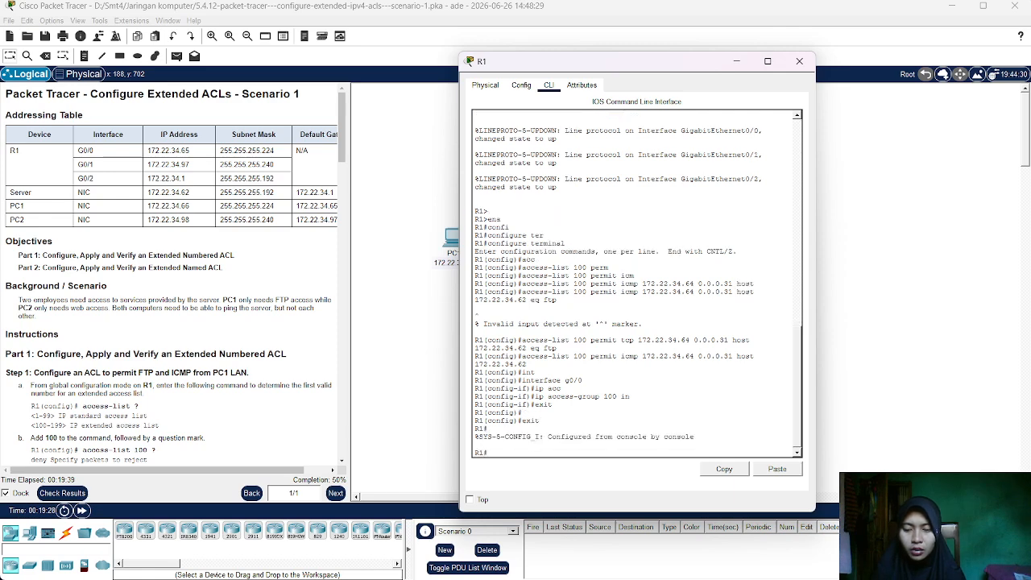
{"action": "type", "text": "wr"}
{"action": "key", "text": "Return"}
{"action": "key", "text": "Return"}
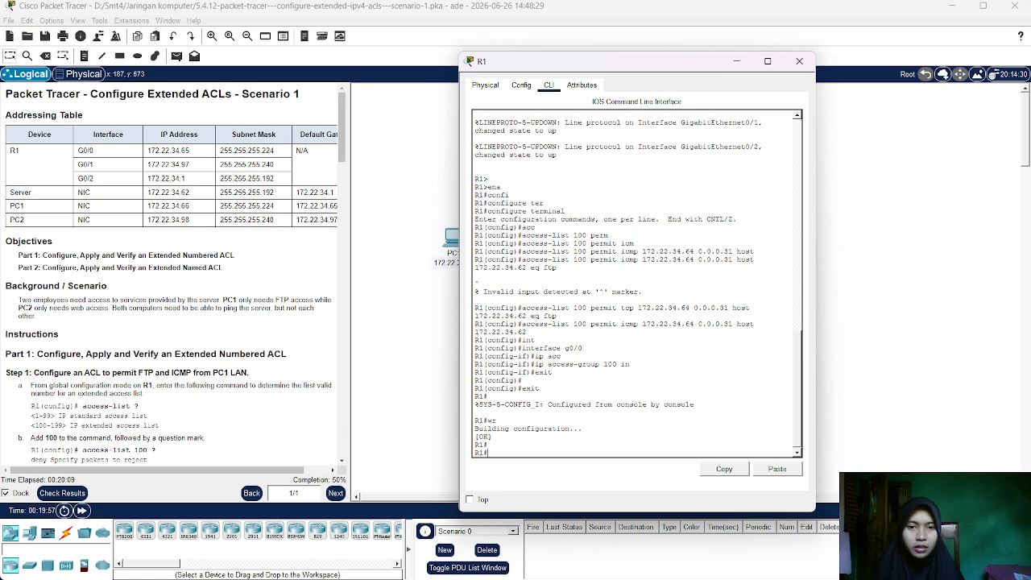
- Review the entered ACL 100 and interface g0/0 commands and compare them with the instructions through Step 2
{"action": "left_click_drag", "start_coordinate": [556, 316], "coordinate": [517, 308]}
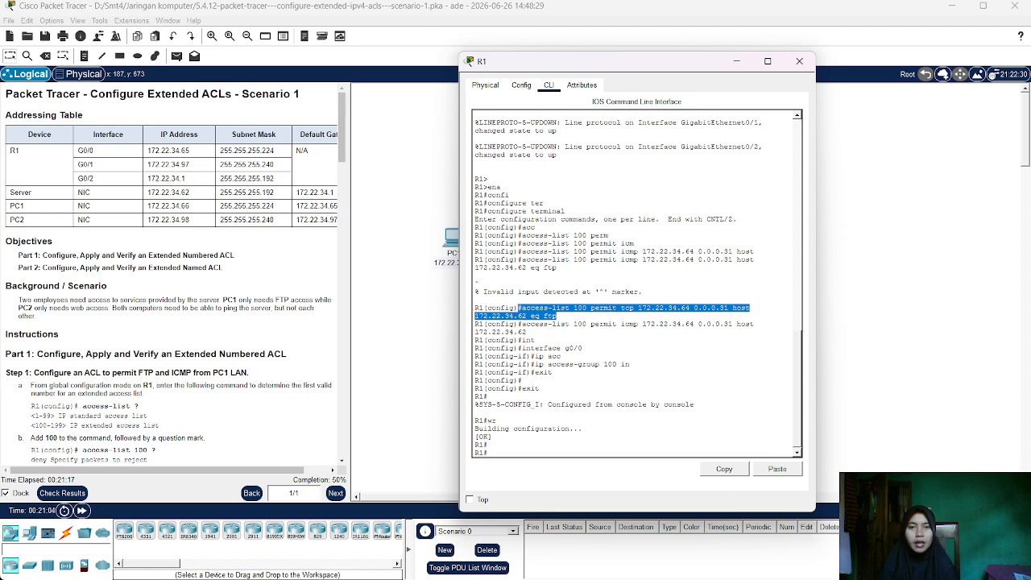
{"action": "left_click_drag", "start_coordinate": [526, 332], "coordinate": [519, 324]}
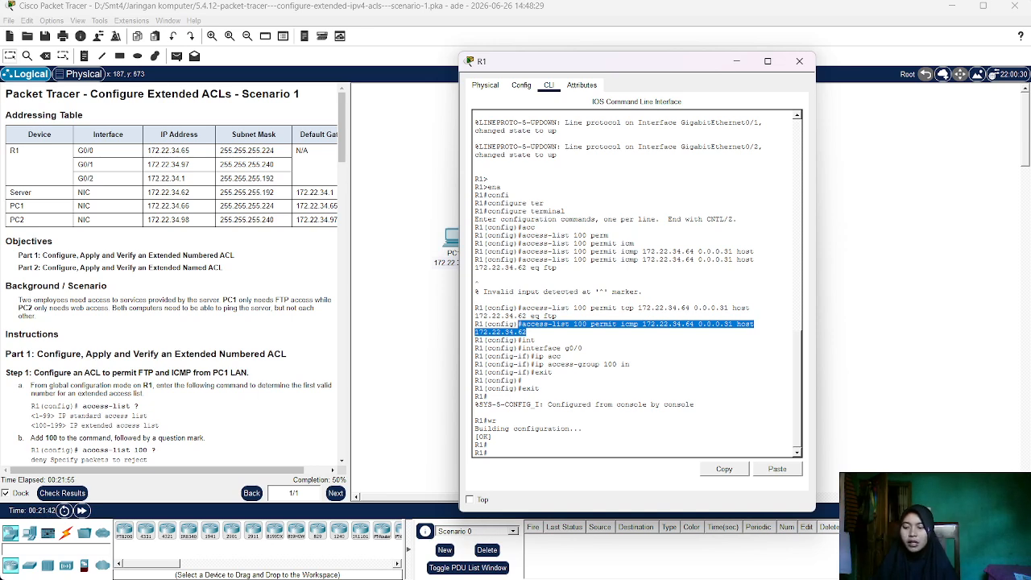
{"action": "left_click", "coordinate": [555, 340]}
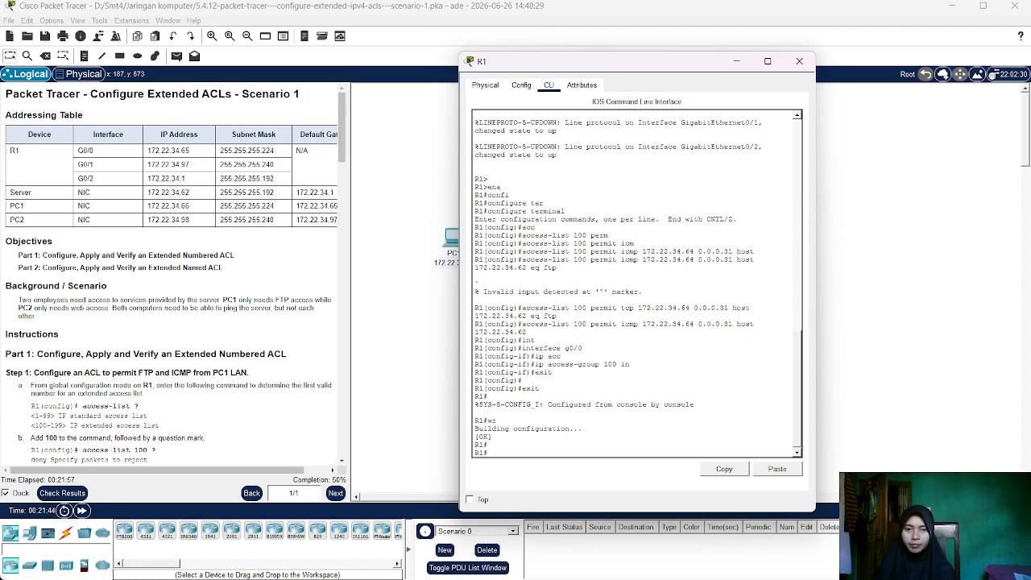
{"action": "left_click_drag", "start_coordinate": [581, 348], "coordinate": [530, 348]}
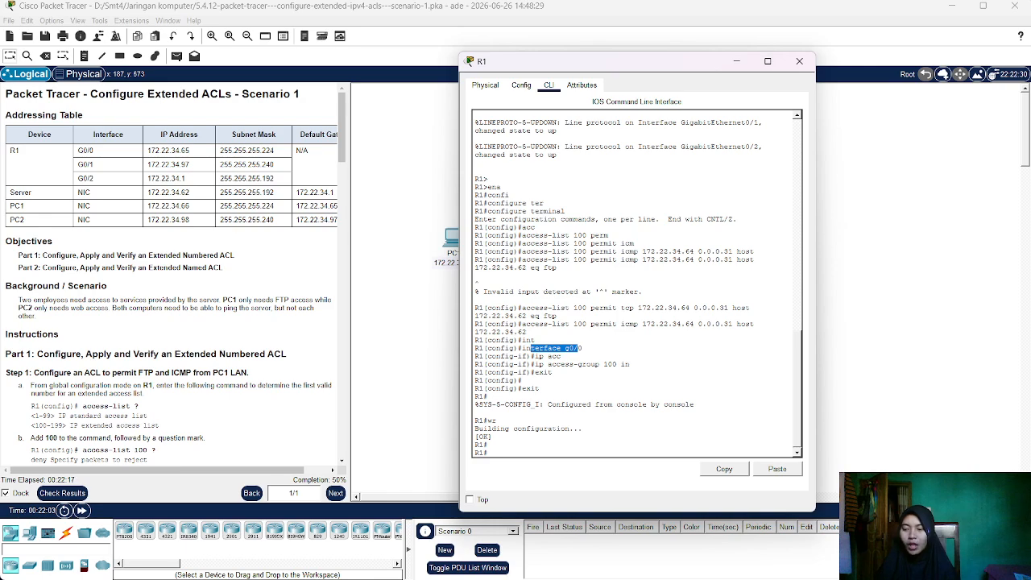
{"action": "scroll", "coordinate": [173, 273], "scroll_direction": "down", "scroll_amount": 10}
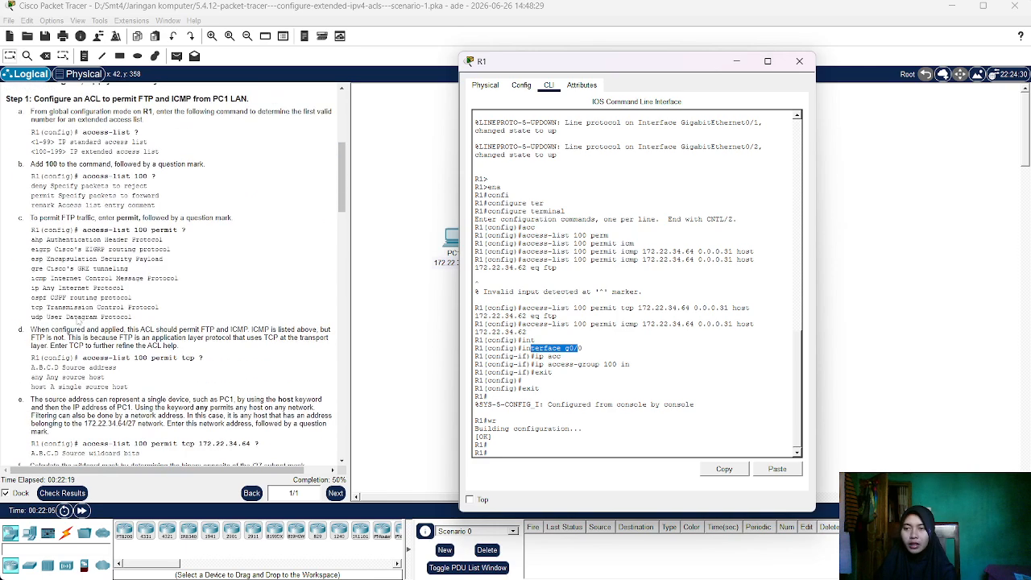
{"action": "scroll", "coordinate": [74, 319], "scroll_direction": "down", "scroll_amount": 10}
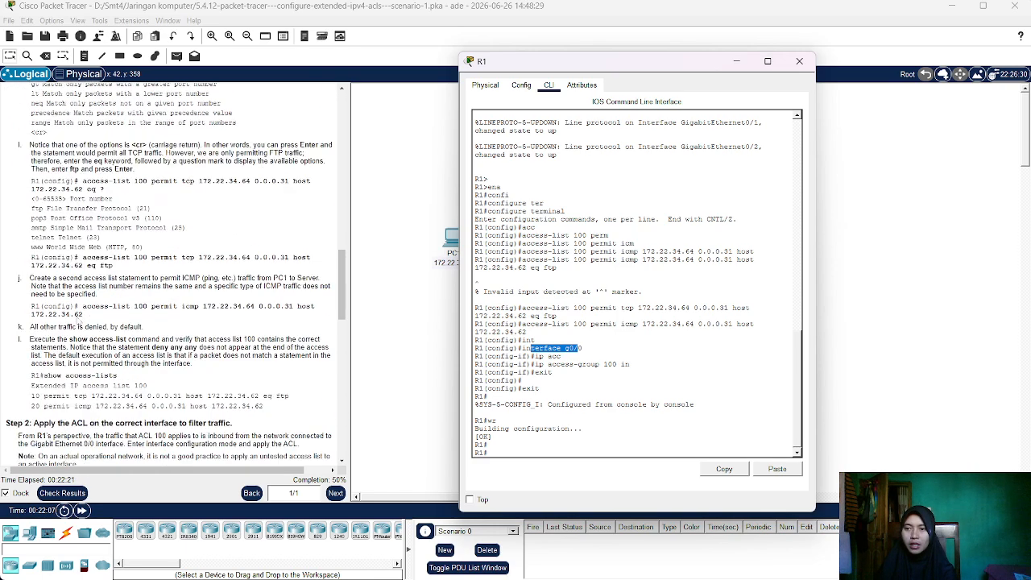
{"action": "scroll", "coordinate": [79, 320], "scroll_direction": "down", "scroll_amount": 2}
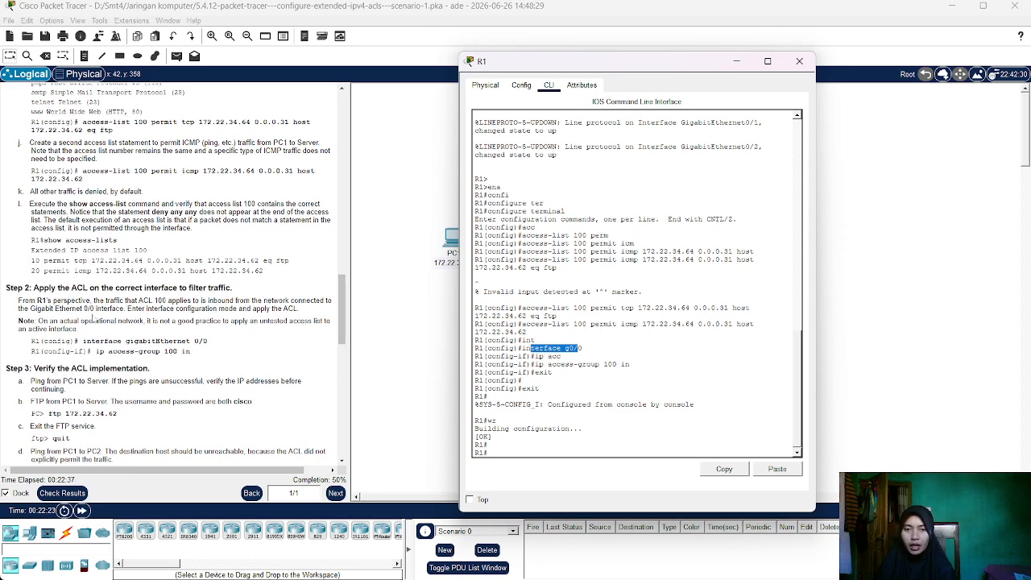
- Return to global configuration mode on R1 with configure terminal
{"action": "left_click", "coordinate": [555, 421]}
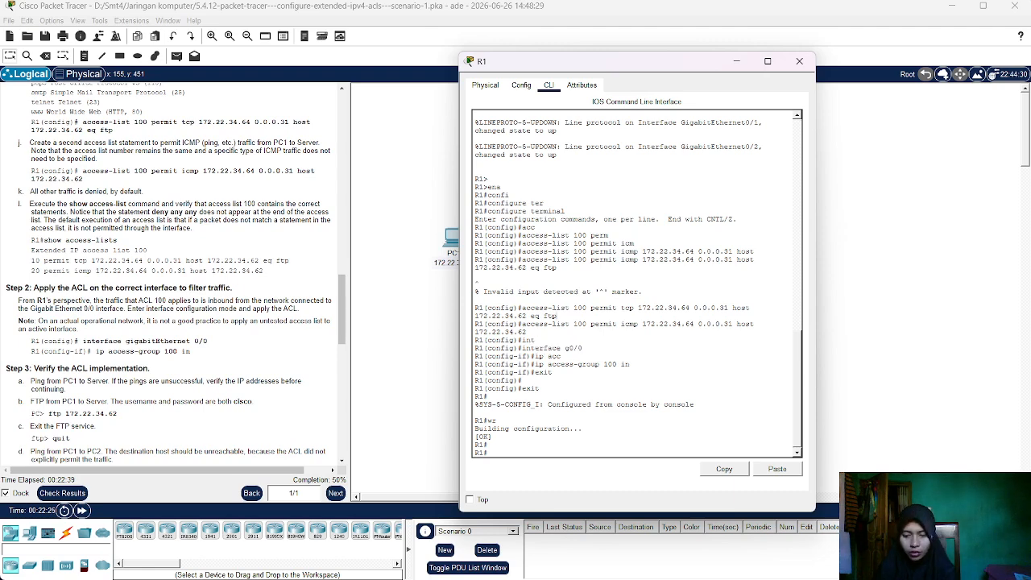
{"action": "type", "text": "con"}
{"action": "key", "text": "Tab"}
{"action": "key", "text": "Tab"}
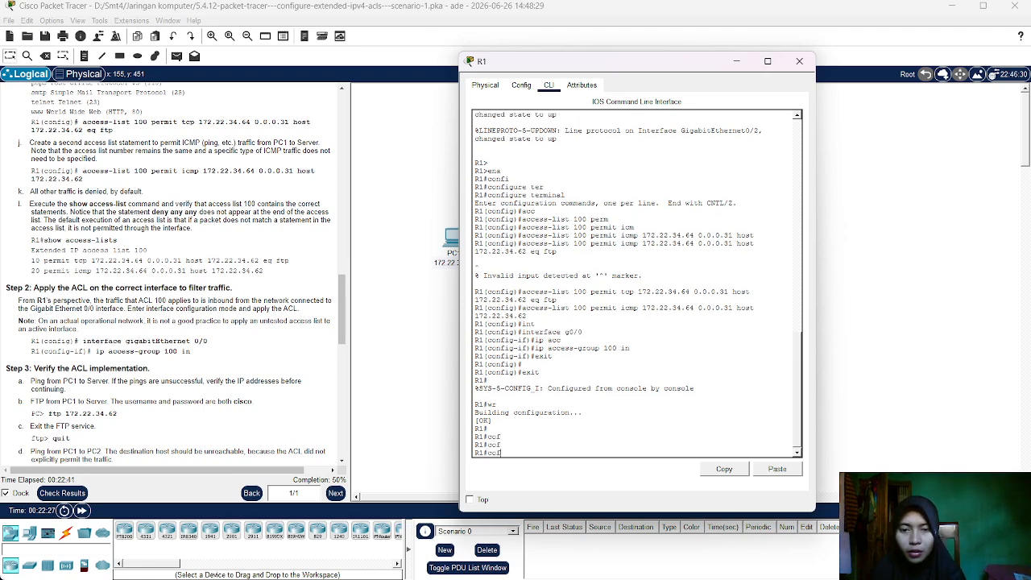
{"action": "type", "text": "f"}
{"action": "key", "text": "Tab"}
{"action": "type", "text": "ter"}
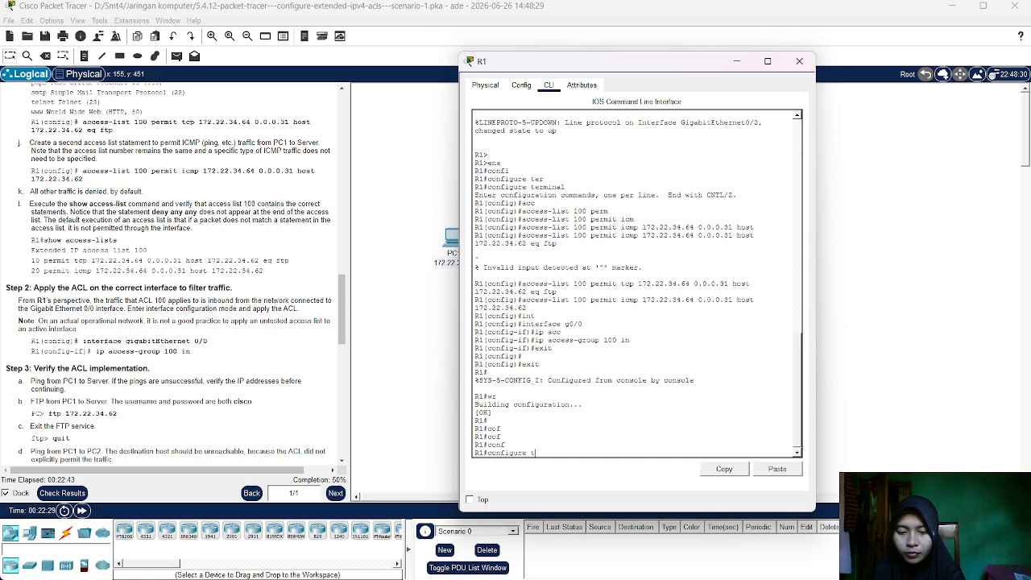
{"action": "key", "text": "Tab"}
{"action": "key", "text": "Return"}
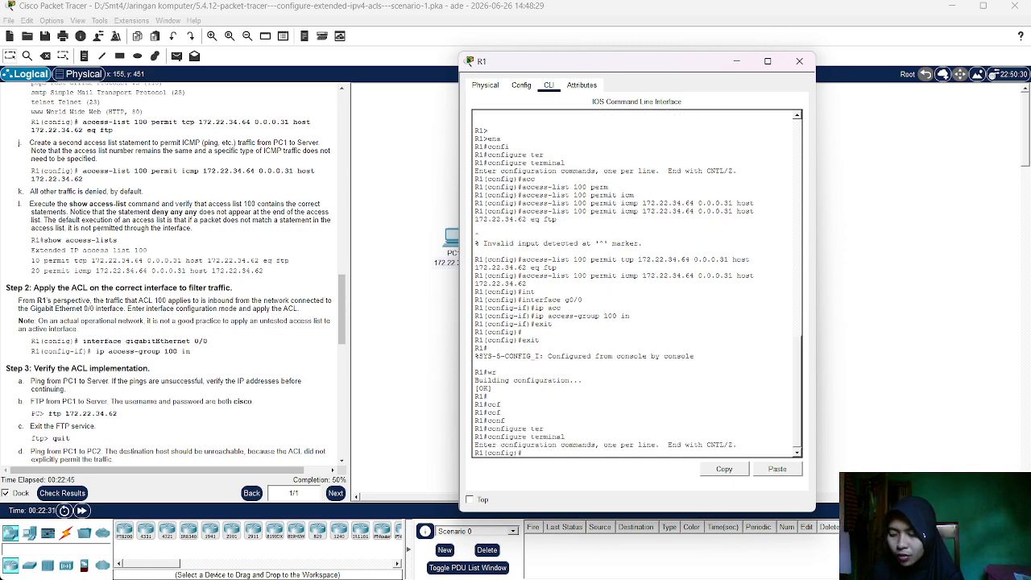
- Create an extended named access list called HTTP_ONLY on R1
{"action": "type", "text": "ip ac"}
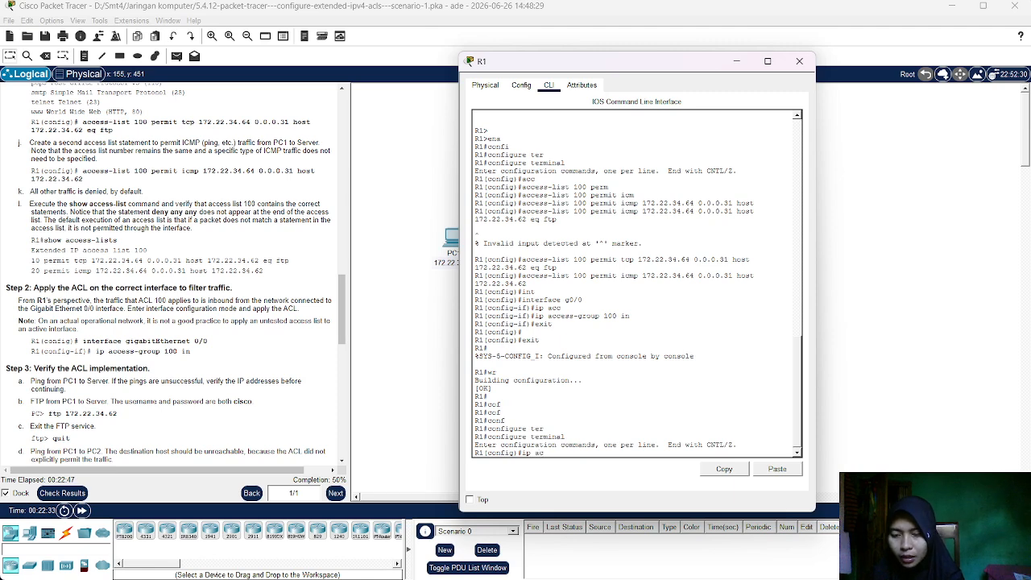
{"action": "key", "text": "Tab"}
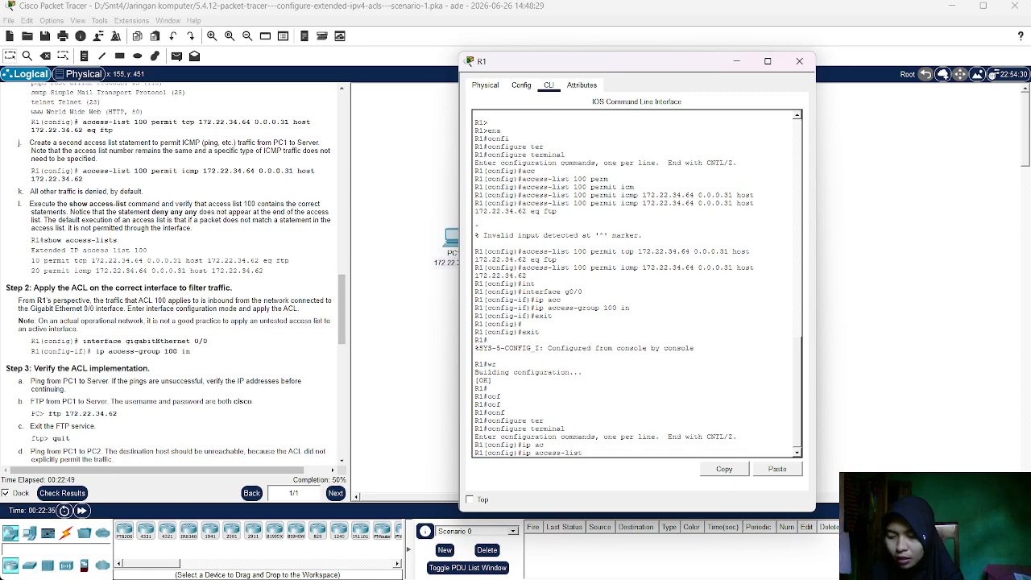
{"action": "type", "text": "ex"}
{"action": "key", "text": "Tab"}
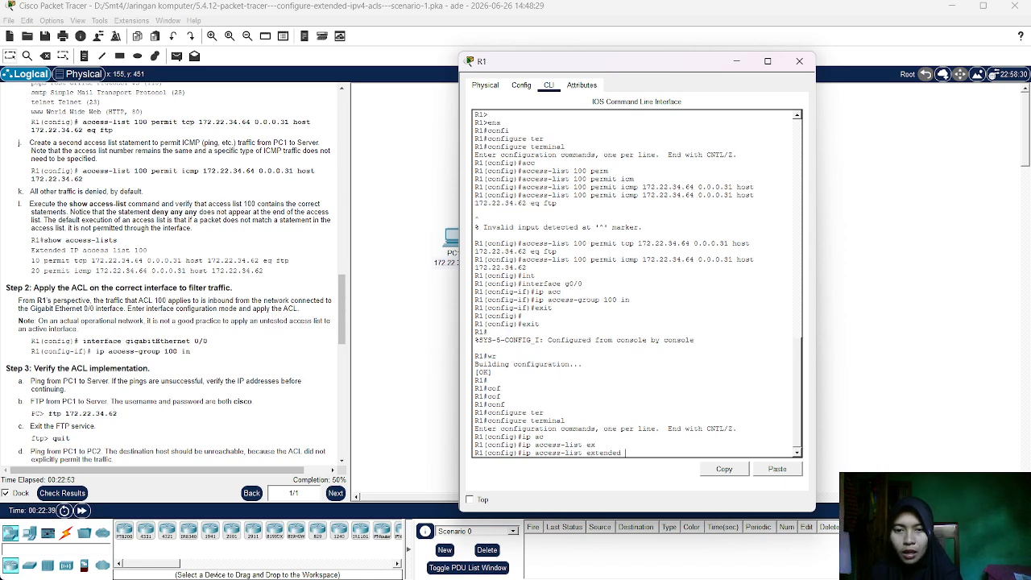
{"action": "type", "text": "HTTP"}
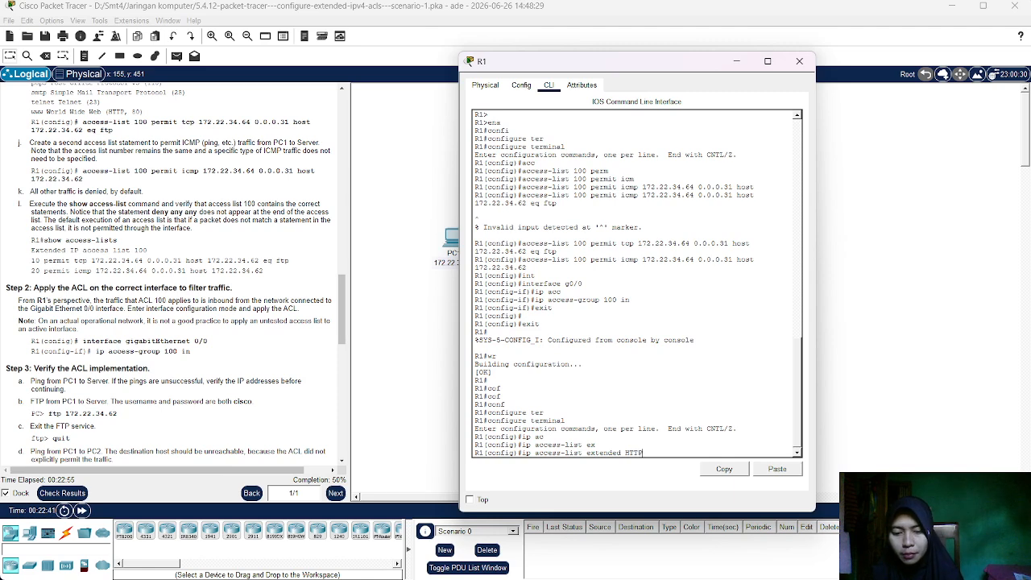
{"action": "type", "text": "_"}
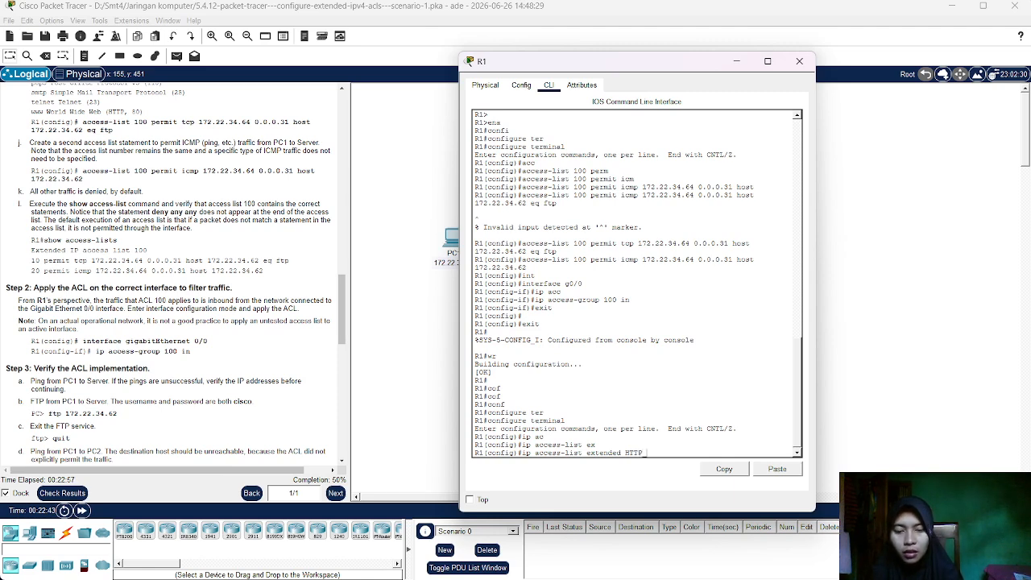
{"action": "type", "text": "ONLY"}
{"action": "key", "text": "Return"}
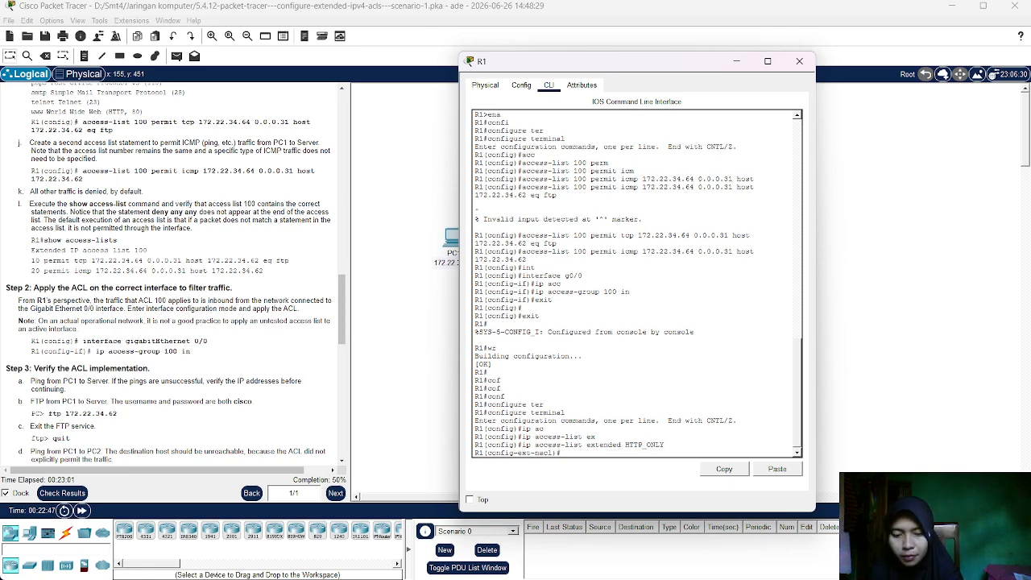
{"action": "type", "text": "perm"}
{"action": "key", "text": "Tab"}
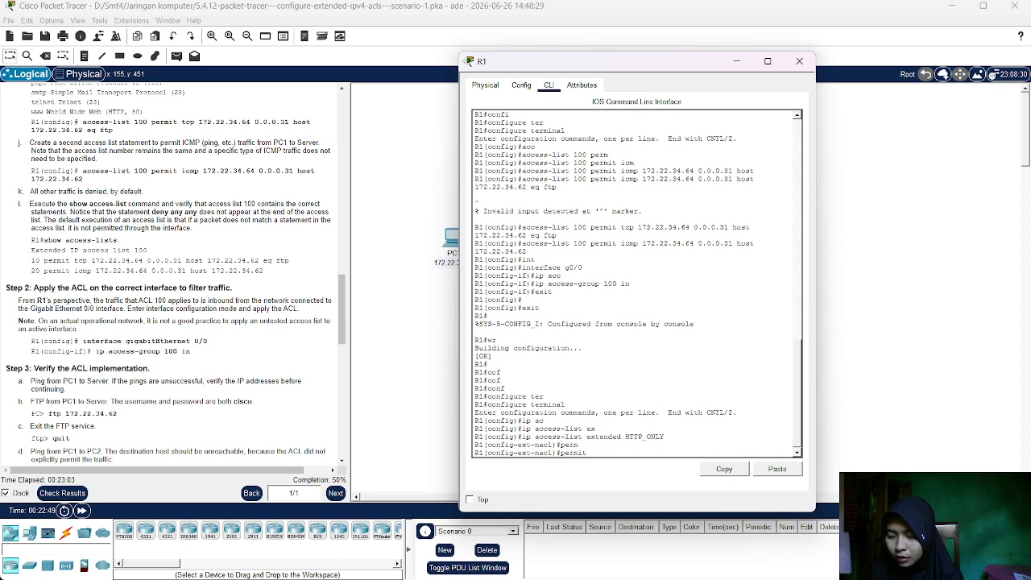
{"action": "type", "text": "uc"}
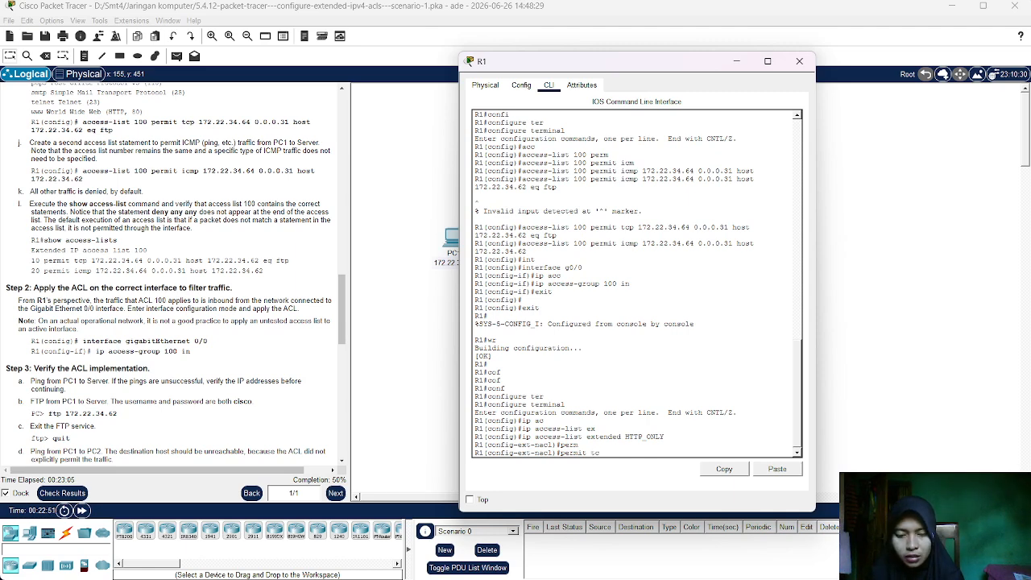
{"action": "type", "text": "p"}
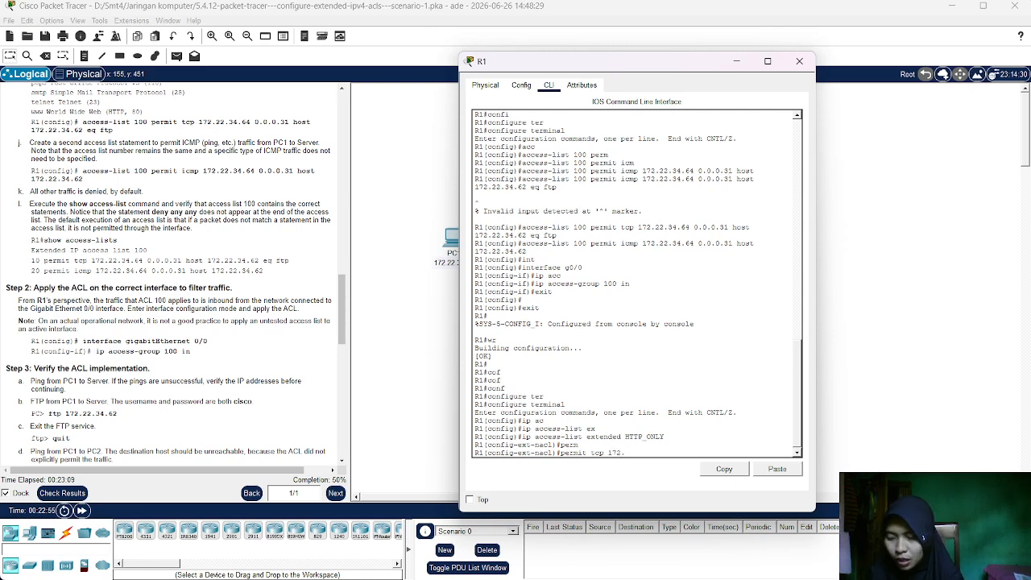
{"action": "type", "text": " 172.22."}
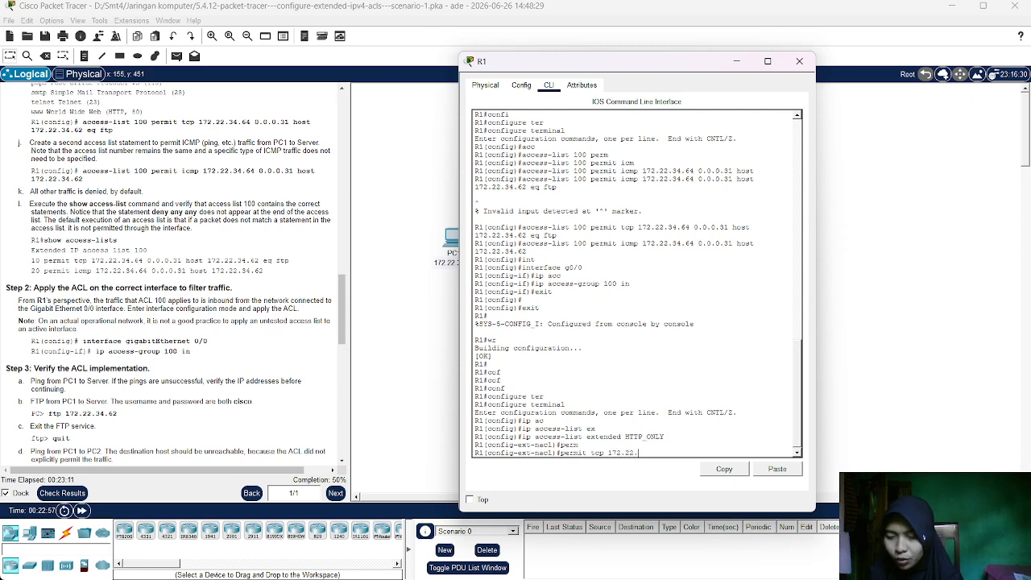
{"action": "type", "text": "34."}
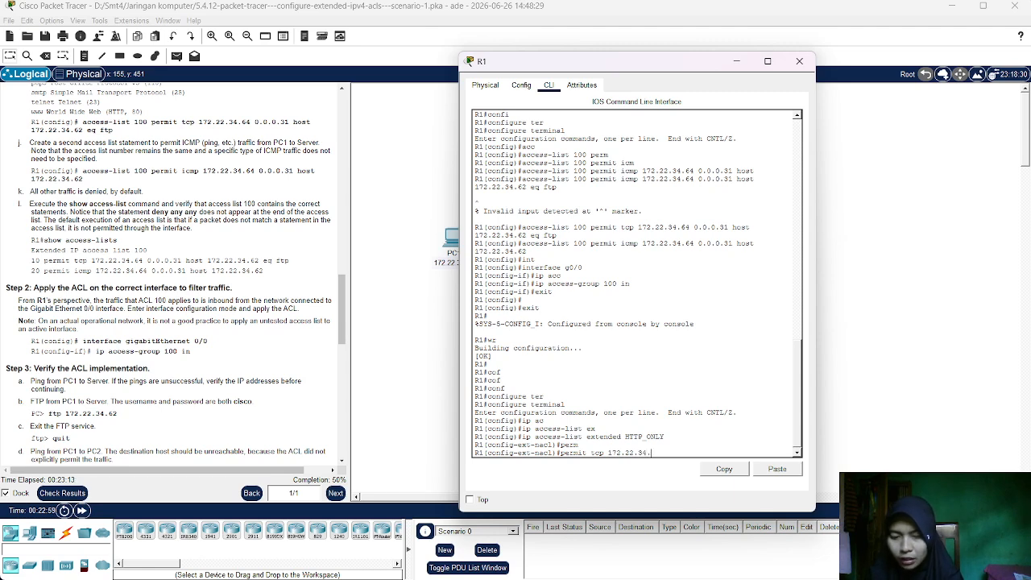
{"action": "type", "text": "96 0.0.0"}
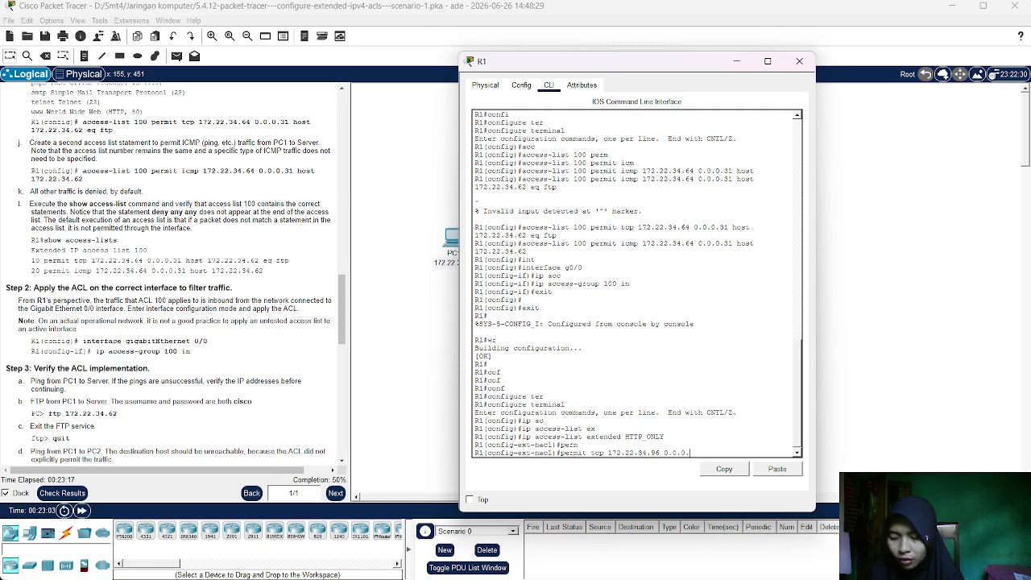
{"action": "type", "text": "."}
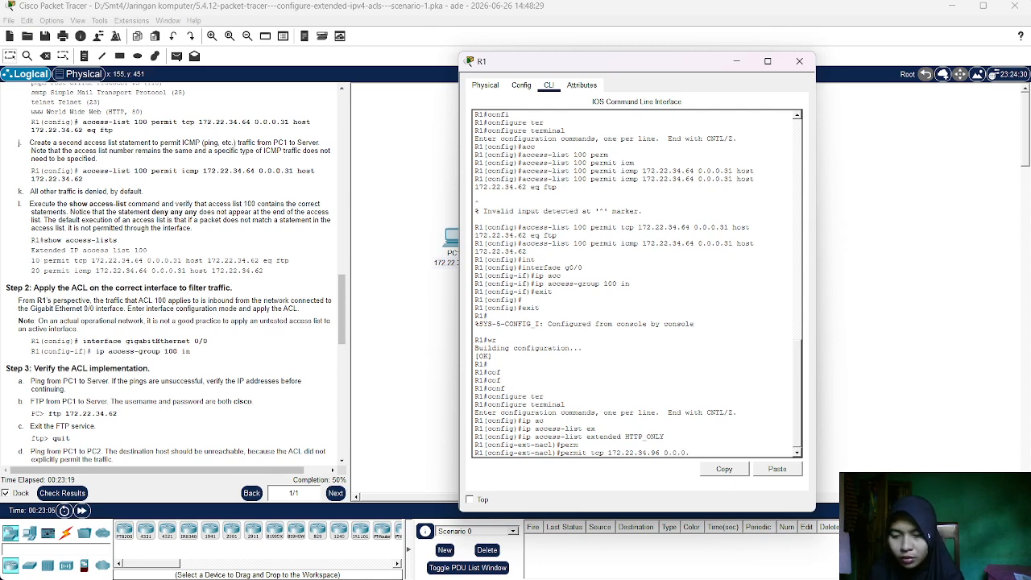
{"action": "type", "text": "15 host "}
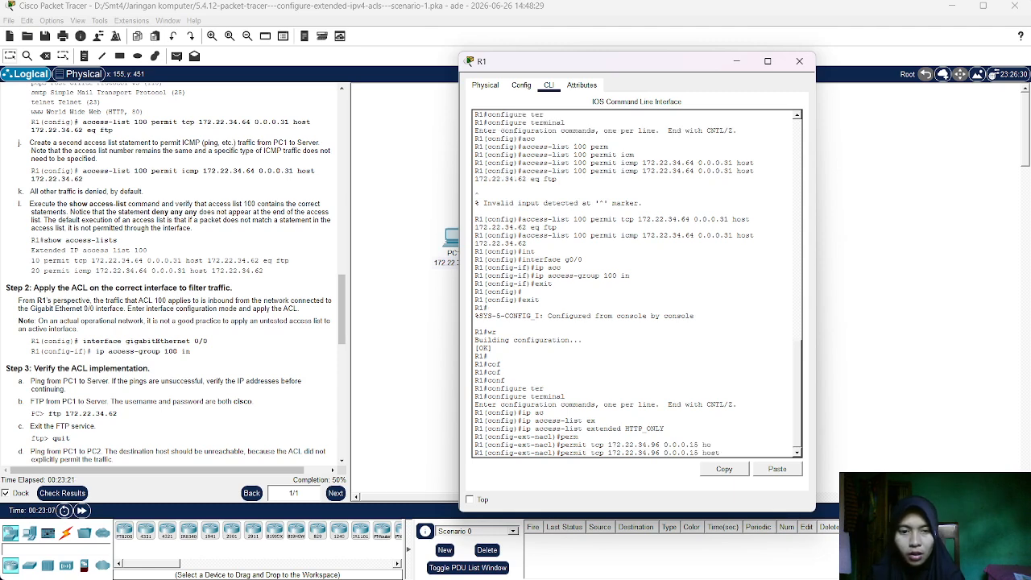
{"action": "type", "text": "172"}
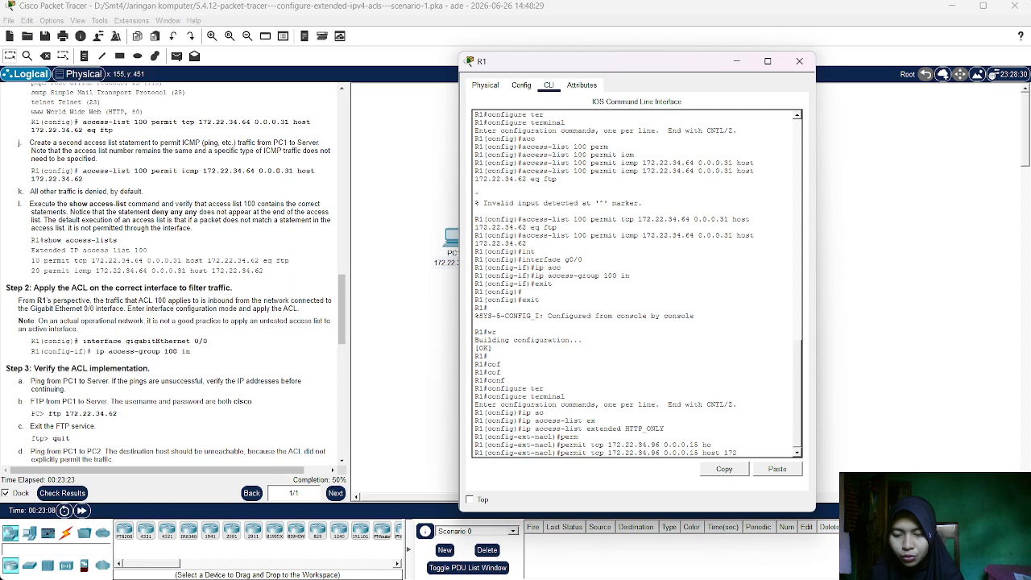
{"action": "type", "text": ".22.3"}
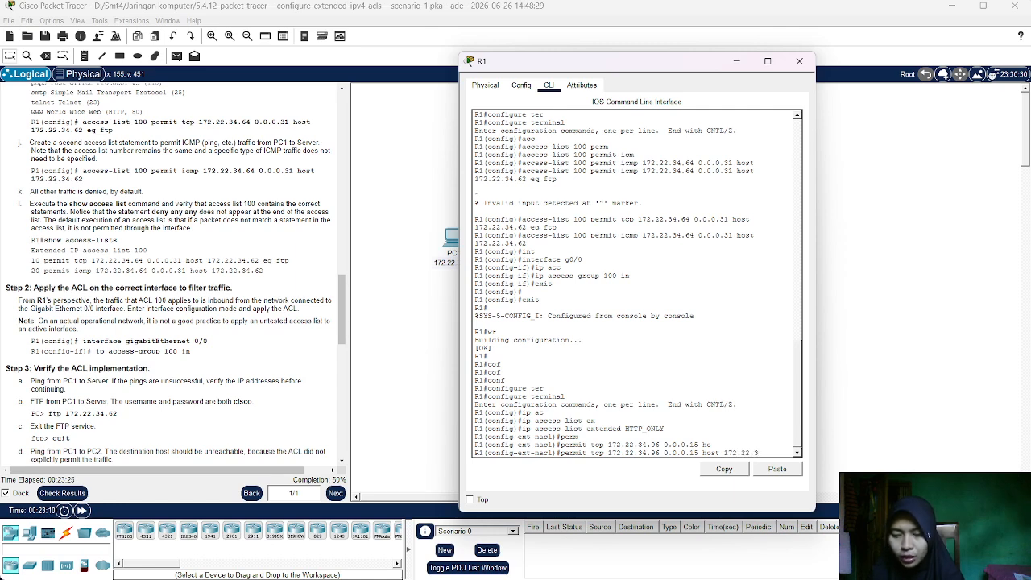
{"action": "type", "text": "4.62 e"}
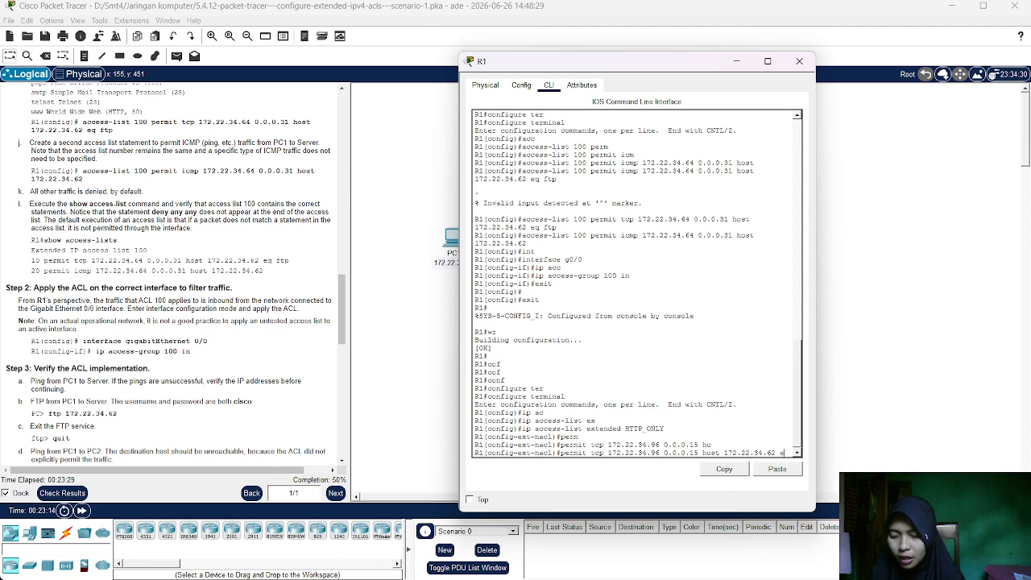
{"action": "type", "text": "q"}
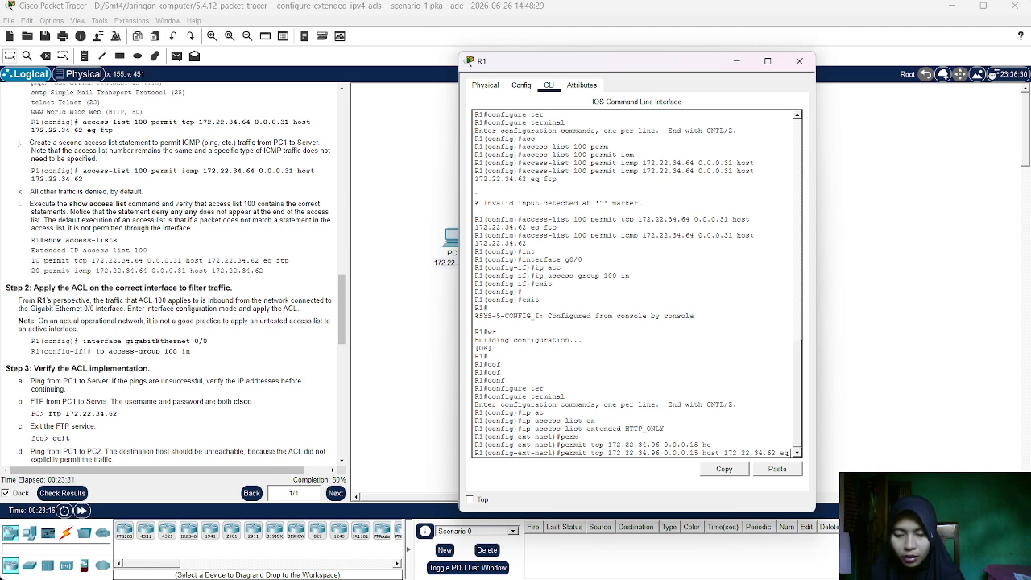
{"action": "type", "text": " q"}
{"action": "key", "text": "BackSpace"}
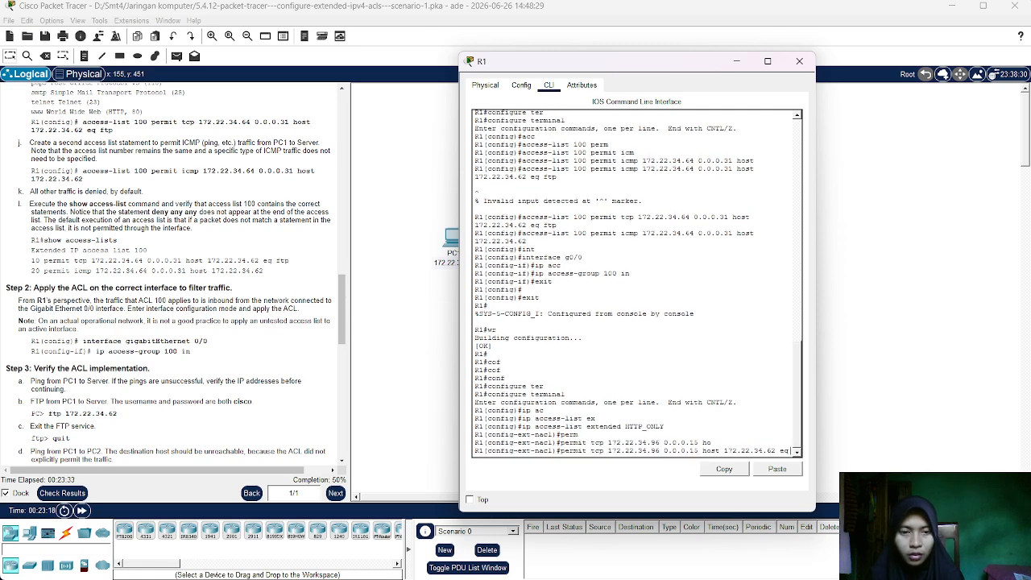
{"action": "type", "text": "www"}
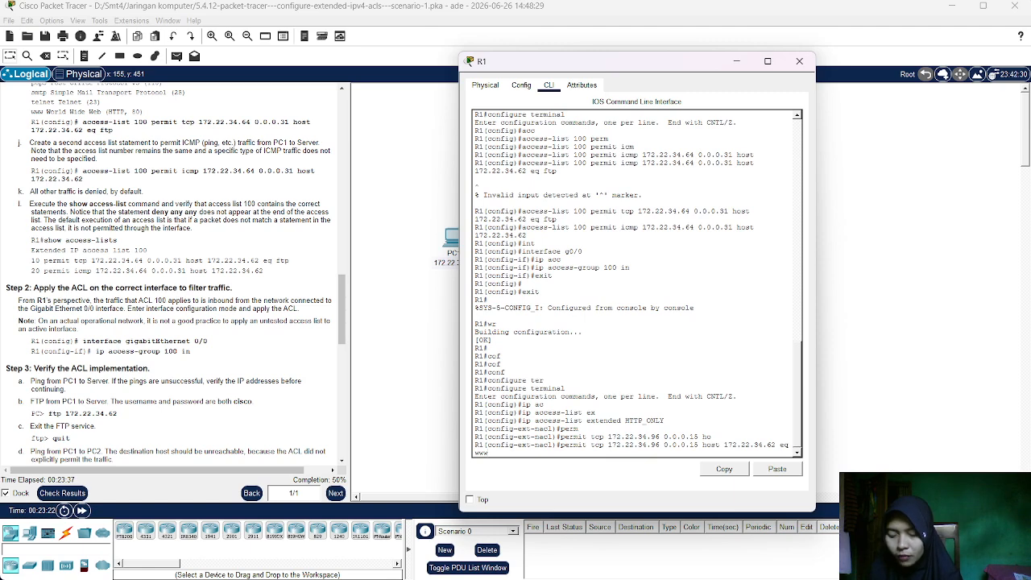
{"action": "key", "text": "Return"}
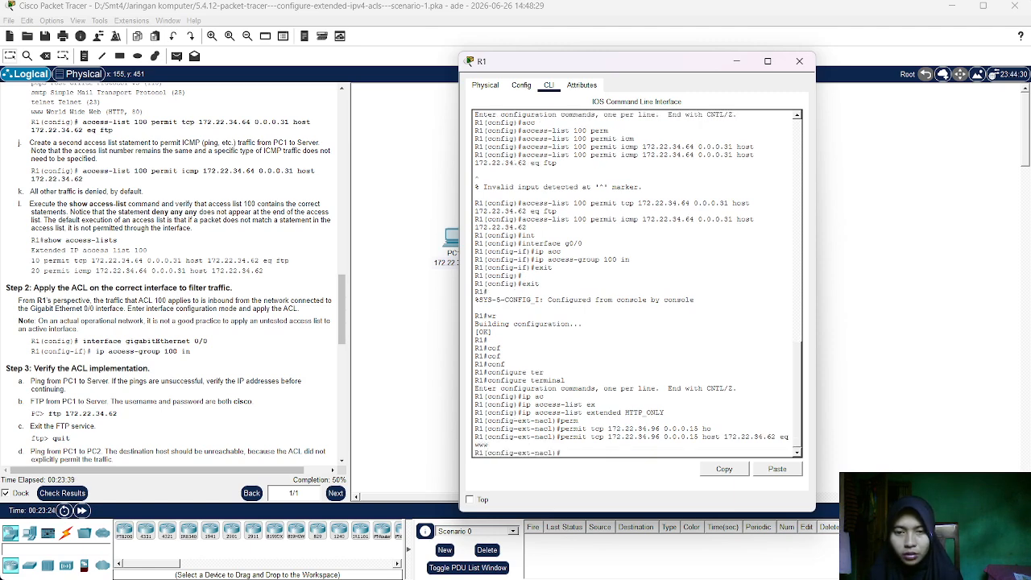
- Add an HTTP_ONLY entry permitting ICMP from 172.22.34.96 with wildcard 0.0.0.15 to host 172.22.34.62
{"action": "type", "text": "perm"}
{"action": "key", "text": "Tab"}
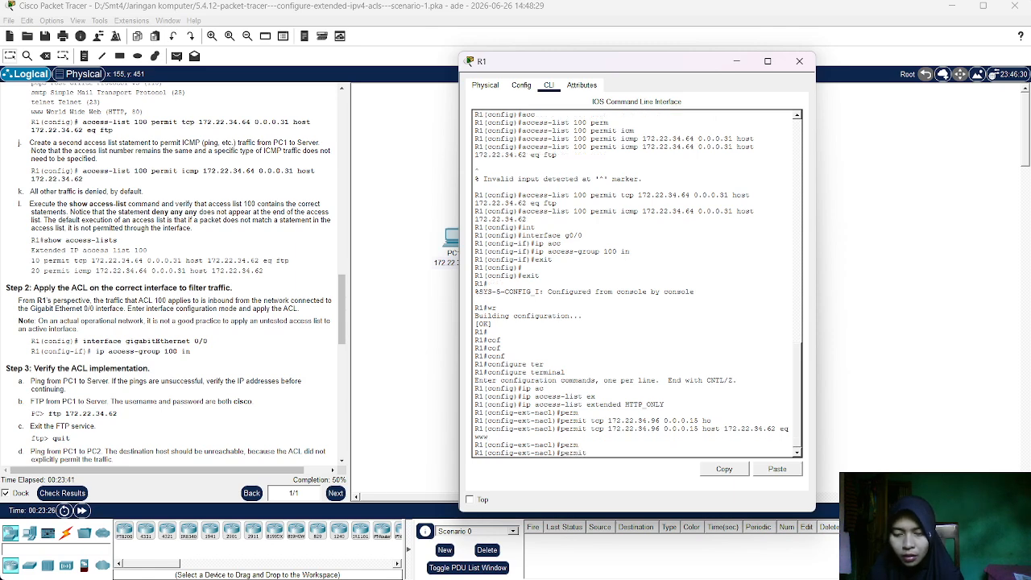
{"action": "type", "text": "icmp"}
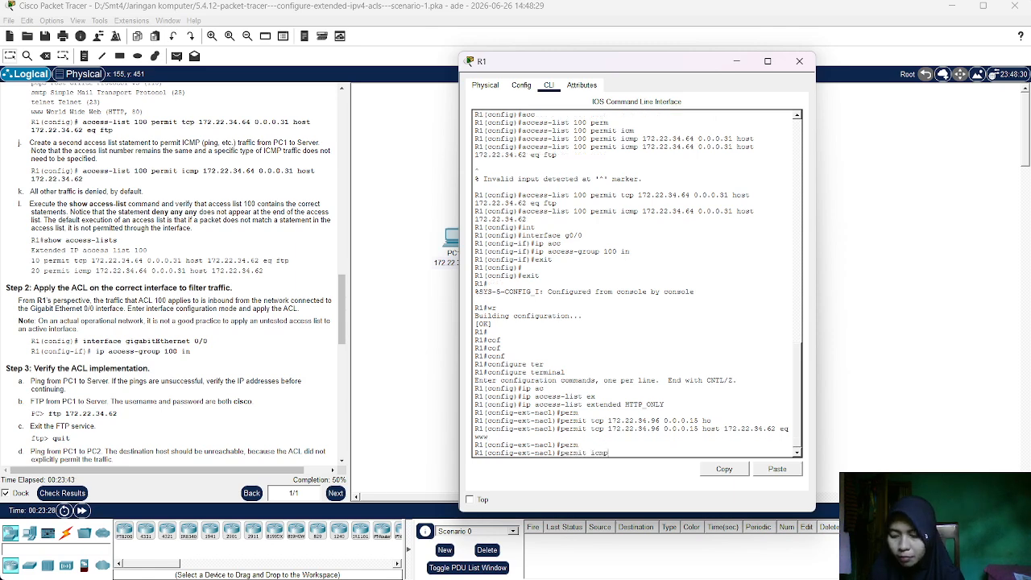
{"action": "type", "text": " 17"}
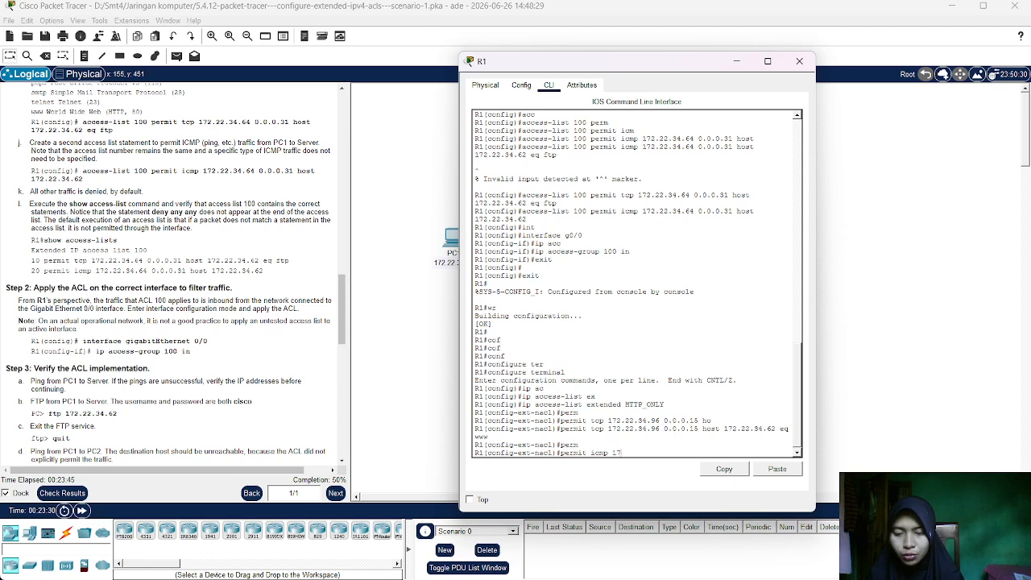
{"action": "type", "text": "2.22."}
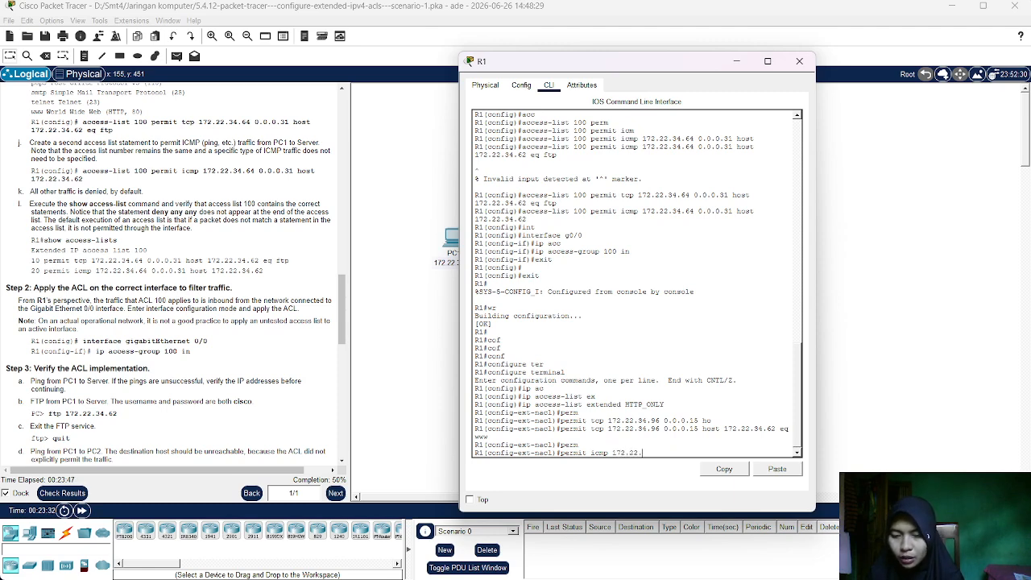
{"action": "type", "text": "34."}
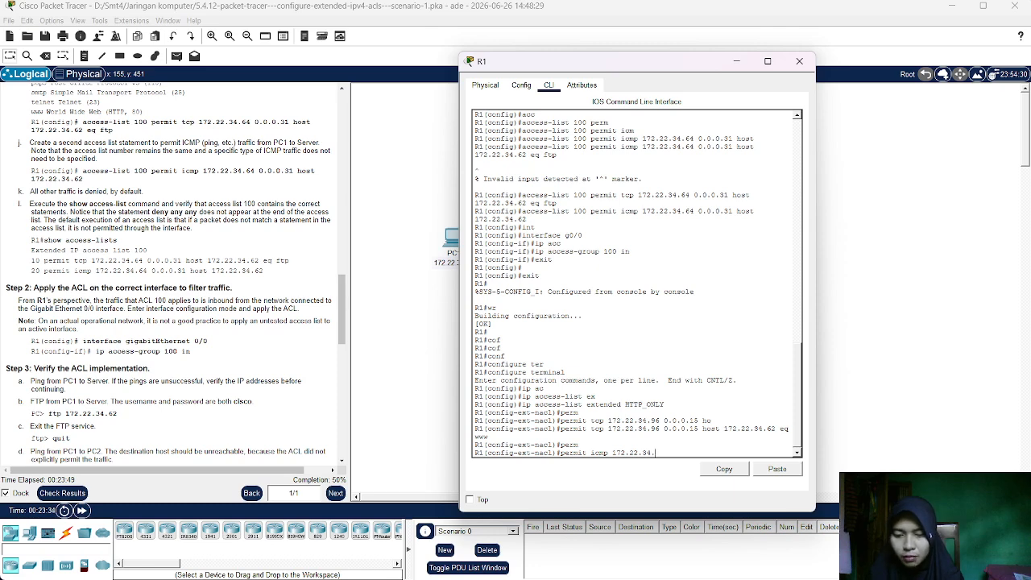
{"action": "type", "text": "96"}
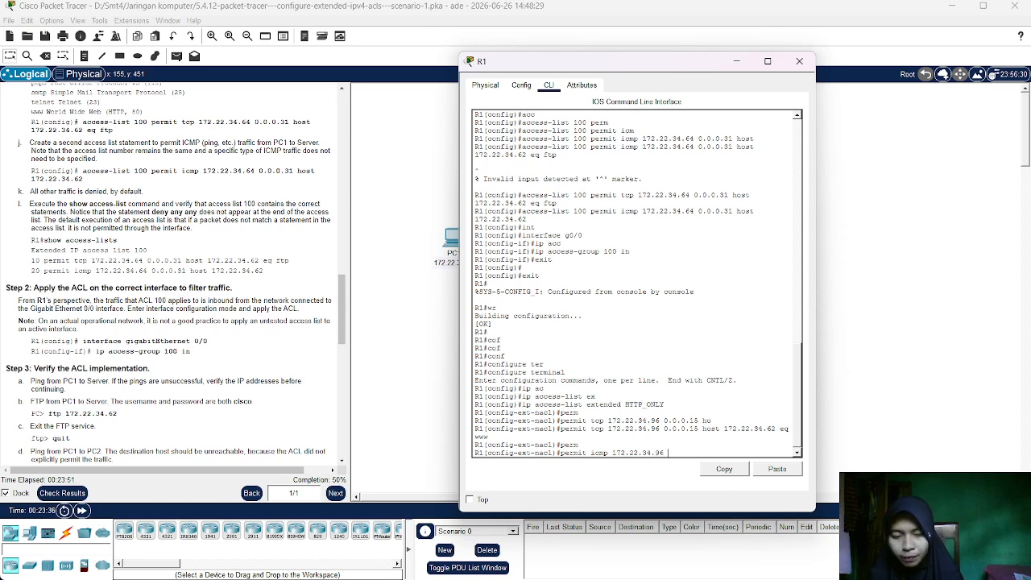
{"action": "type", "text": " 0."}
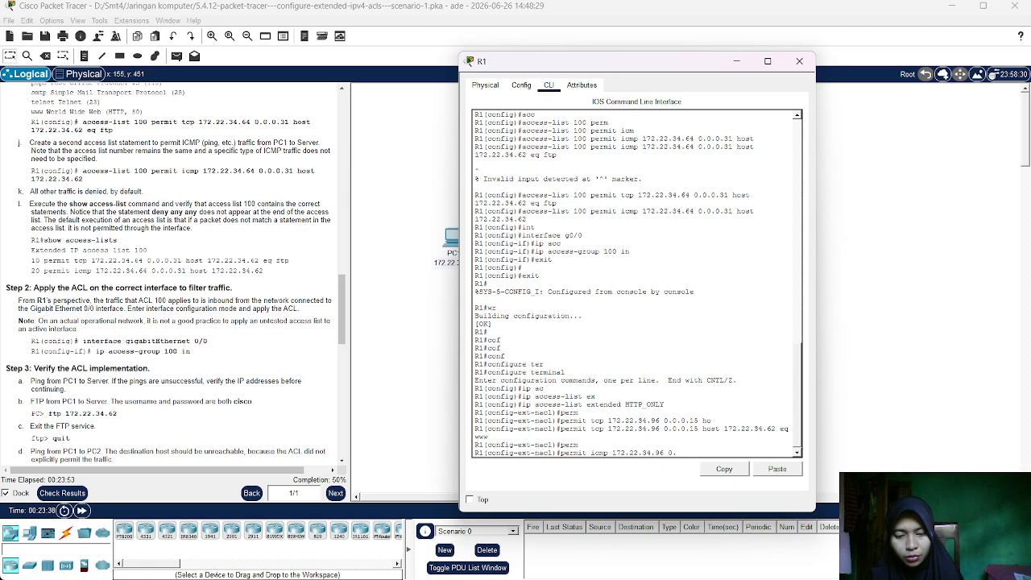
{"action": "type", "text": "0.0."}
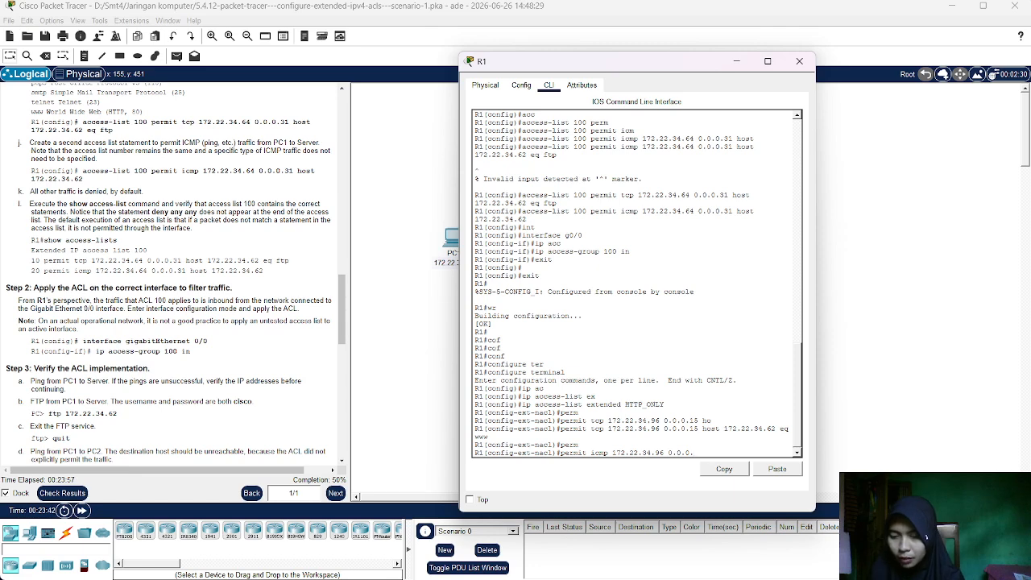
{"action": "type", "text": "15 hos"}
{"action": "key", "text": "Tab"}
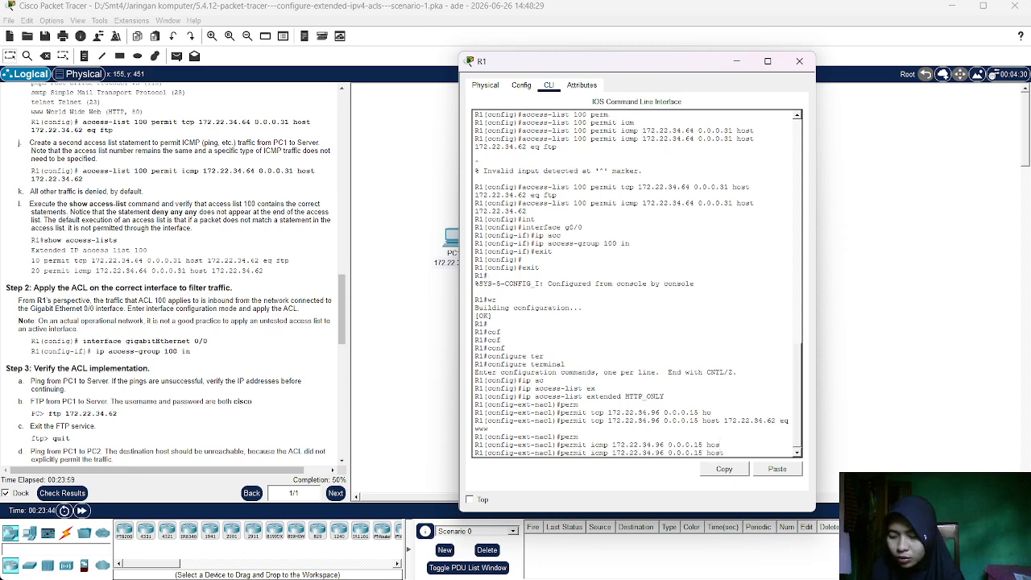
{"action": "type", "text": "172."}
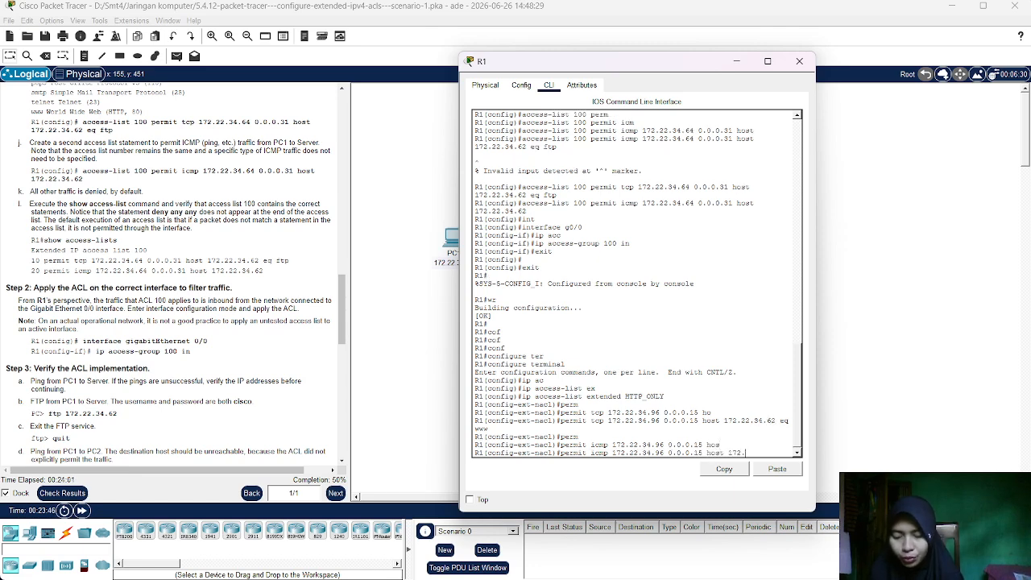
{"action": "type", "text": "22"}
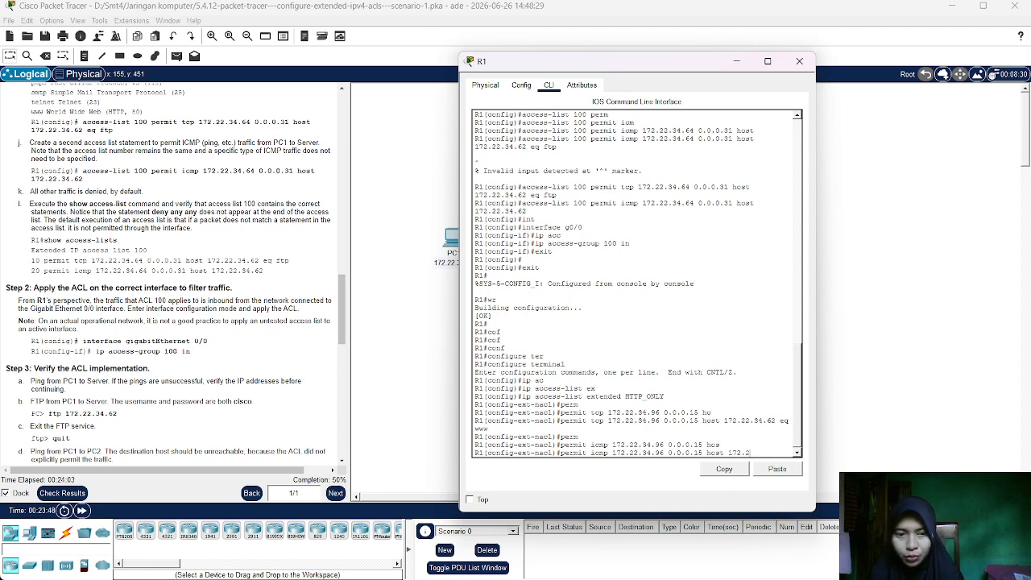
{"action": "type", "text": ".34."}
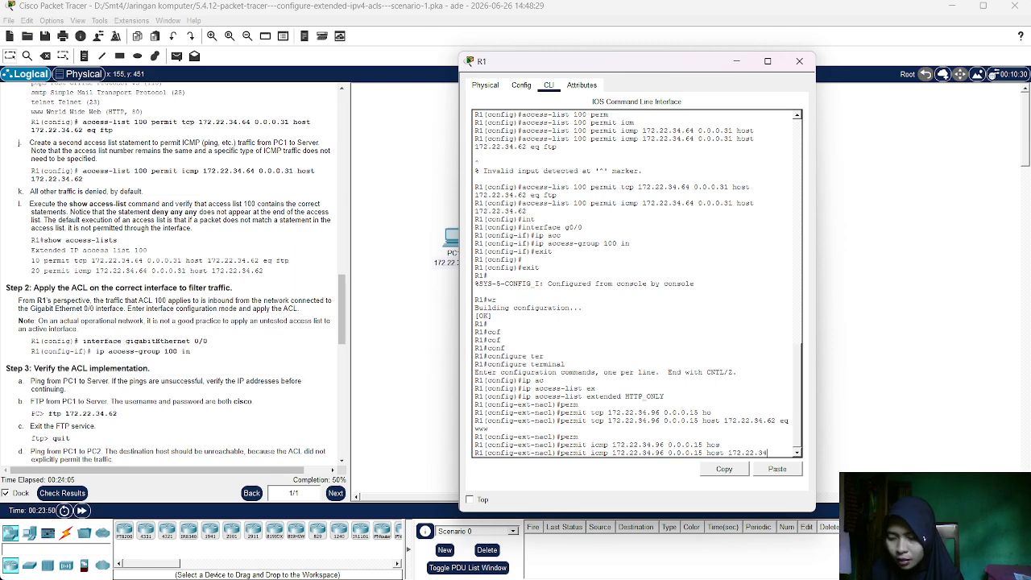
{"action": "type", "text": "6"}
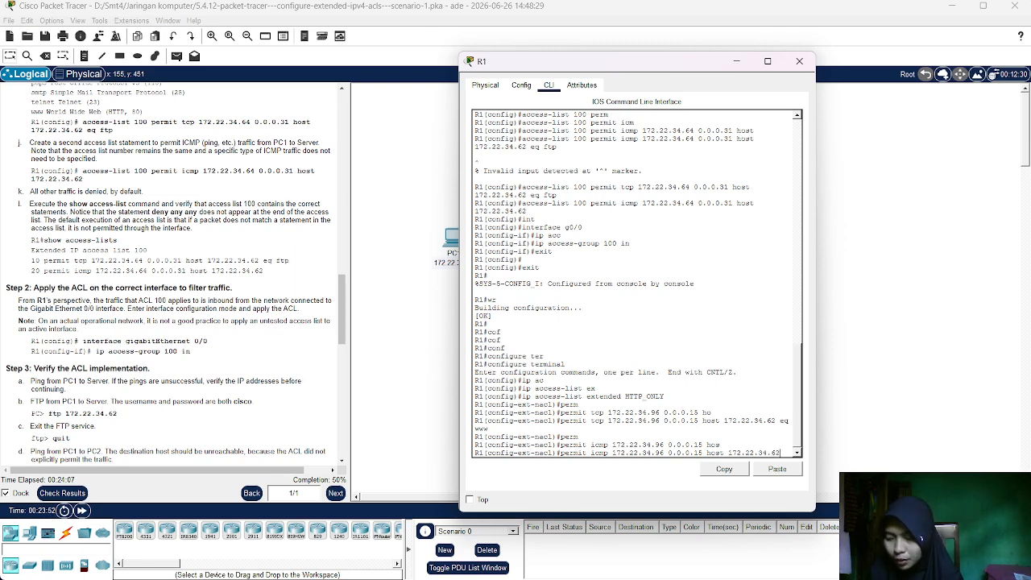
{"action": "type", "text": "2"}
{"action": "key", "text": "Return"}
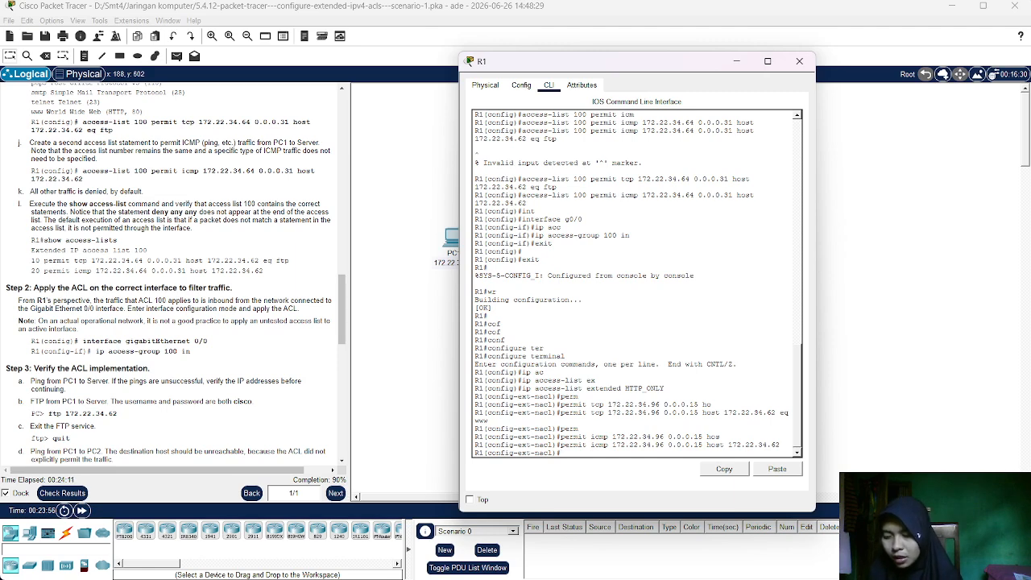
- Enter interface configuration mode for g0/1 on R1
{"action": "type", "text": "int"}
{"action": "key", "text": "Return"}
{"action": "type", "text": "int"}
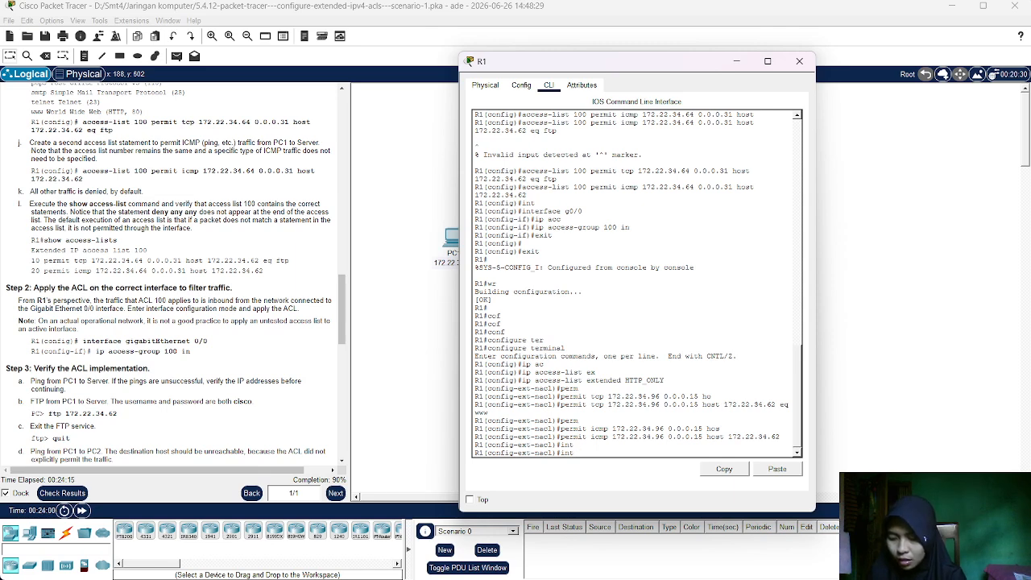
{"action": "type", "text": " g0/1"}
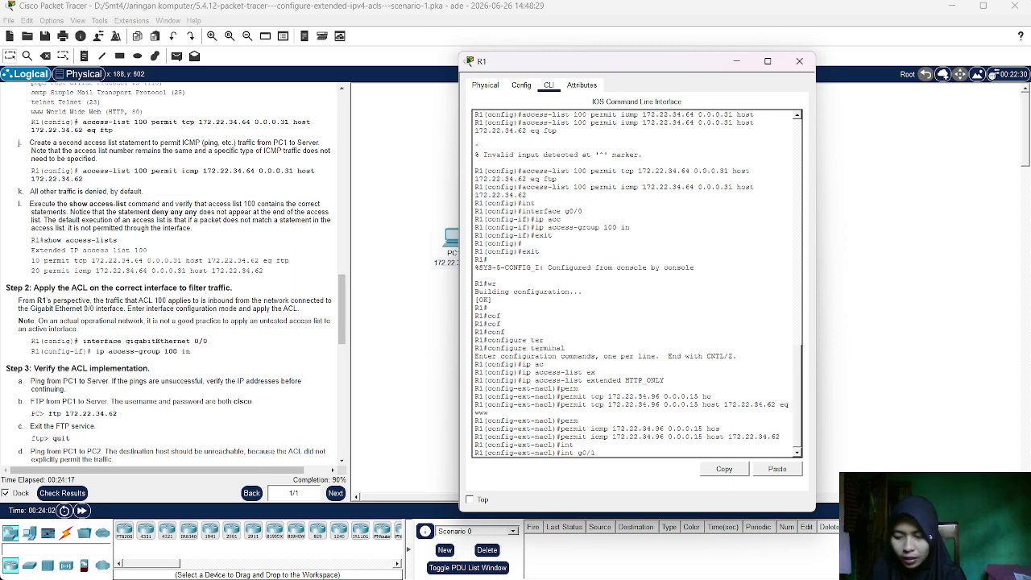
{"action": "key", "text": "Return"}
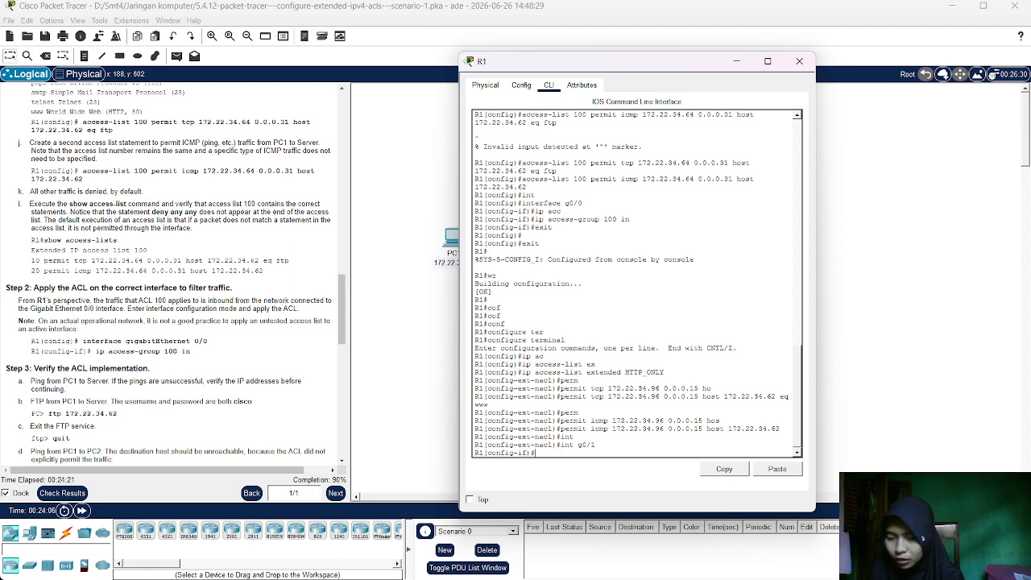
- Apply the HTTP_ONLY access list to inbound traffic on R1's g0/1 interface
{"action": "type", "text": "ip ac"}
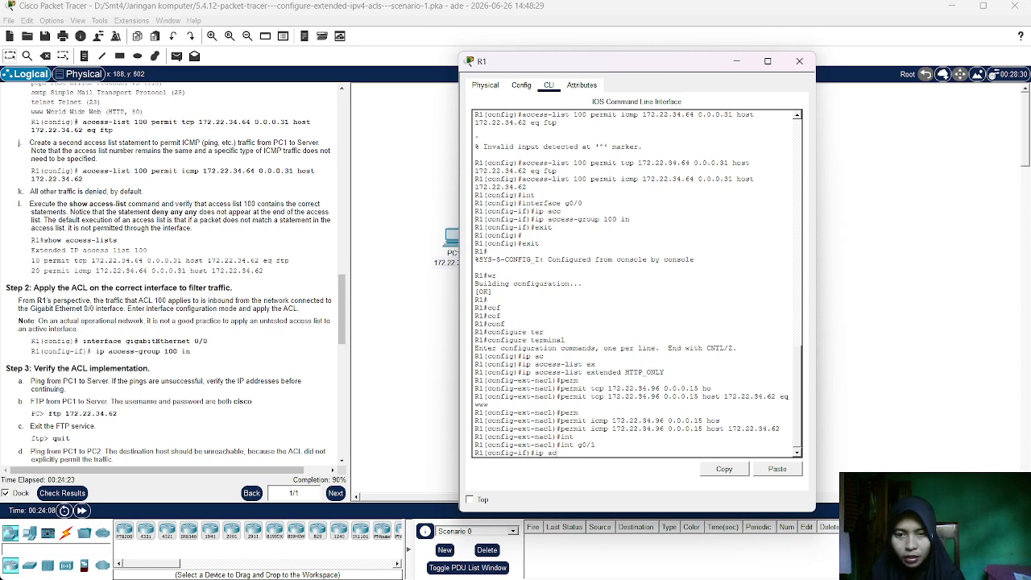
{"action": "type", "text": "c"}
{"action": "key", "text": "Tab"}
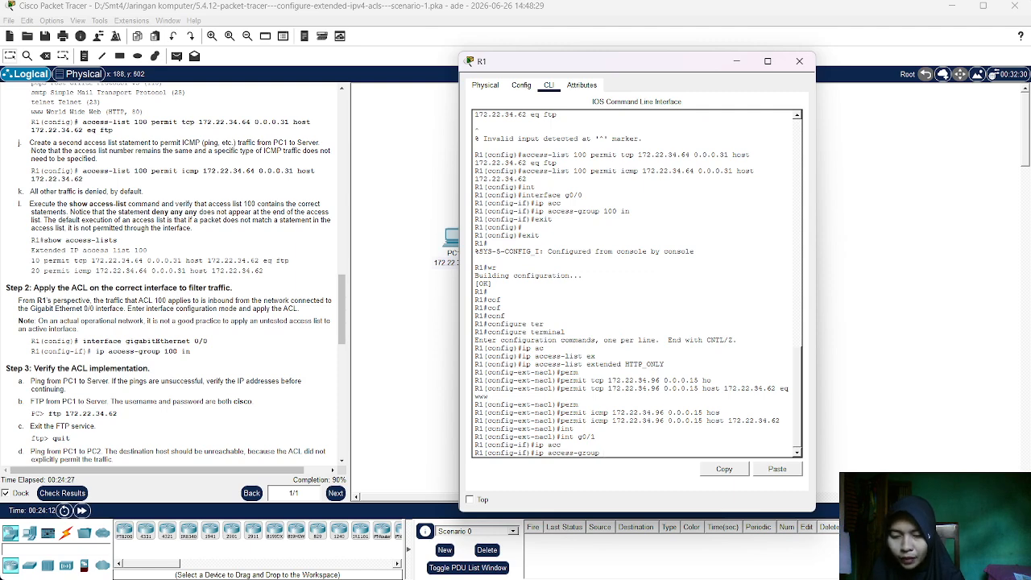
{"action": "type", "text": "HTTP"}
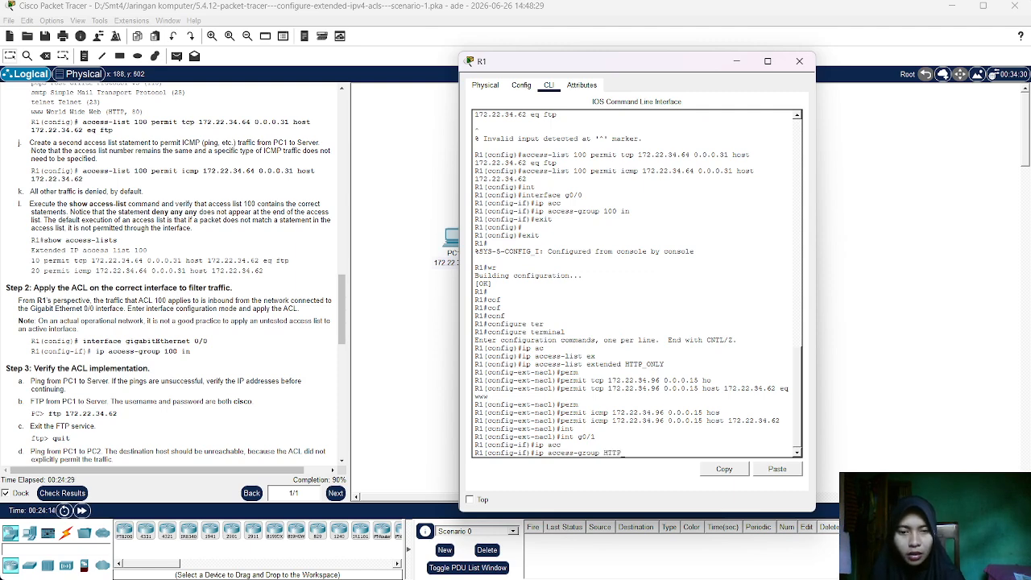
{"action": "type", "text": "_ONLY"}
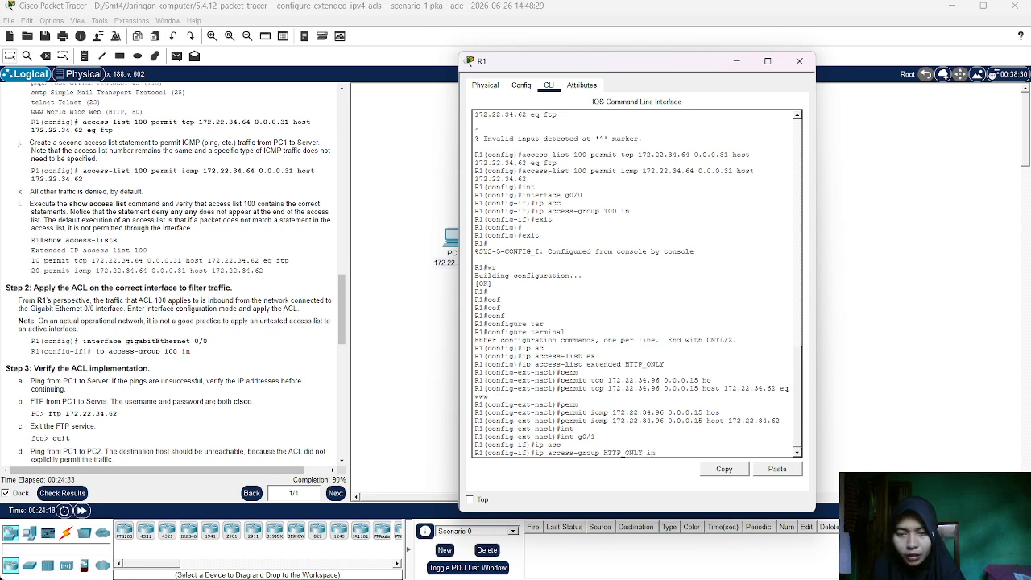
{"action": "type", "text": " in"}
{"action": "key", "text": "Return"}
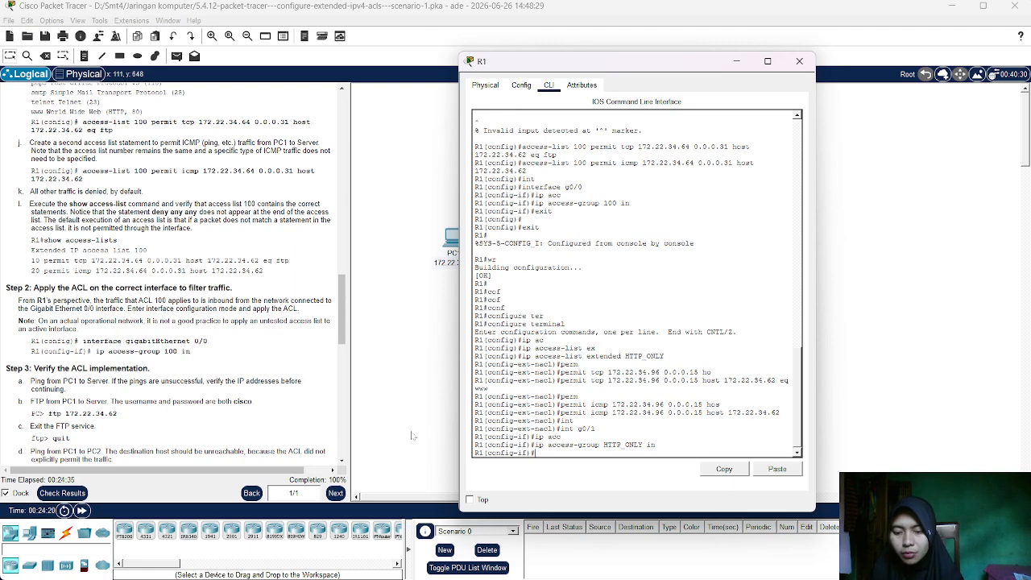
- Leave configuration mode on R1 and save the running configuration with wr
{"action": "type", "text": "end"}
{"action": "key", "text": "Return"}
{"action": "type", "text": "wr"}
{"action": "key", "text": "Return"}
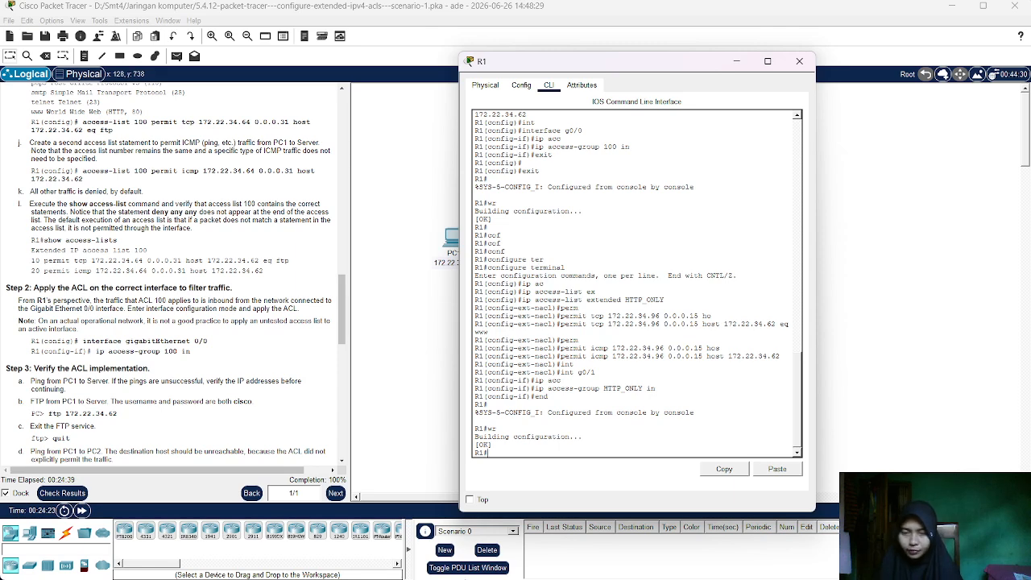
{"action": "mouse_move", "coordinate": [459, 576]}
{"action": "left_click", "coordinate": [712, 563]}
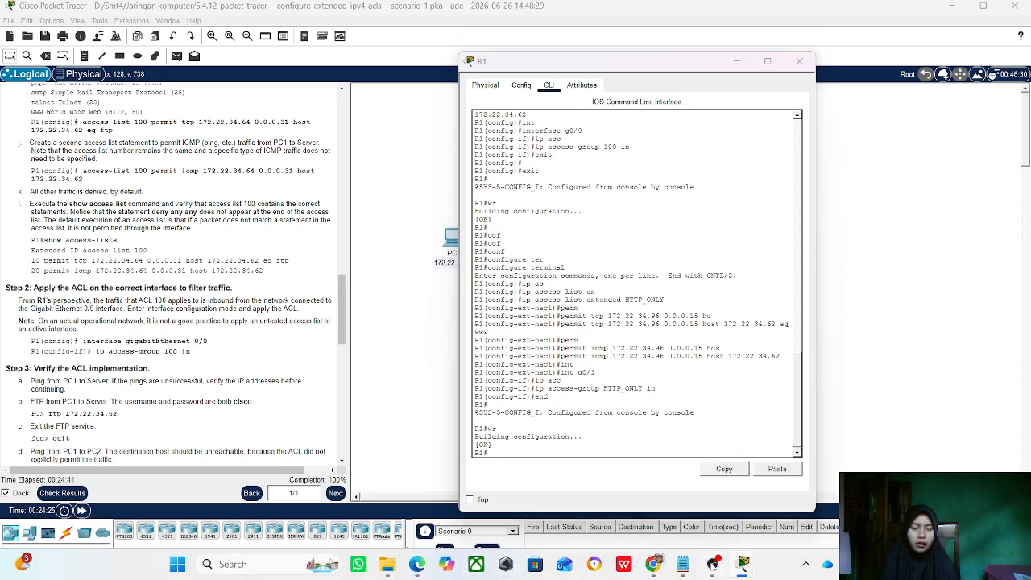
{"action": "left_click", "coordinate": [950, 7]}
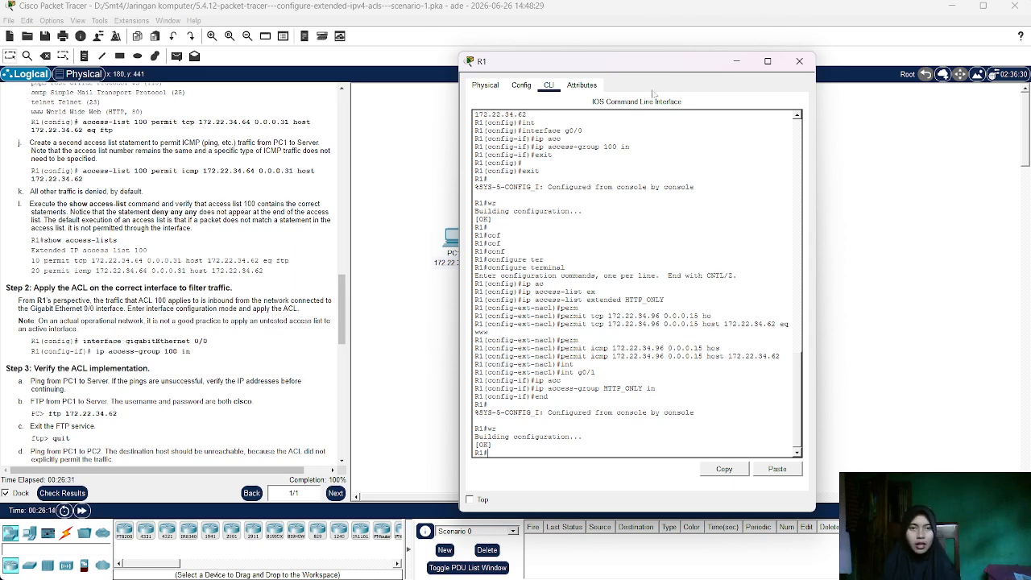
- Minimize the R1 window, try a simple PDU from PC1 to Server, and delete Scenario 0's PDU list
{"action": "left_click", "coordinate": [741, 64]}
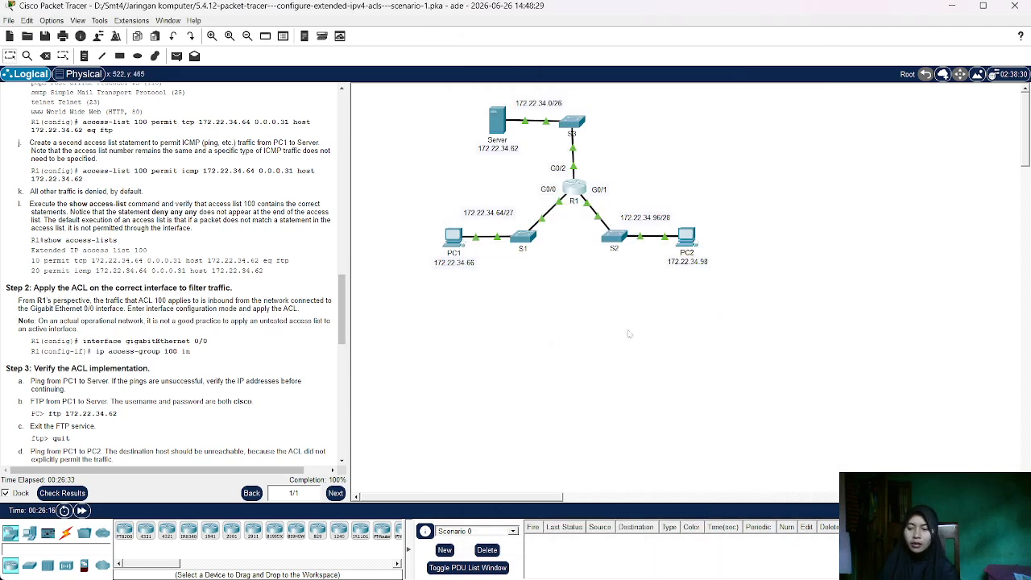
{"action": "scroll", "coordinate": [271, 422], "scroll_direction": "down", "scroll_amount": 10}
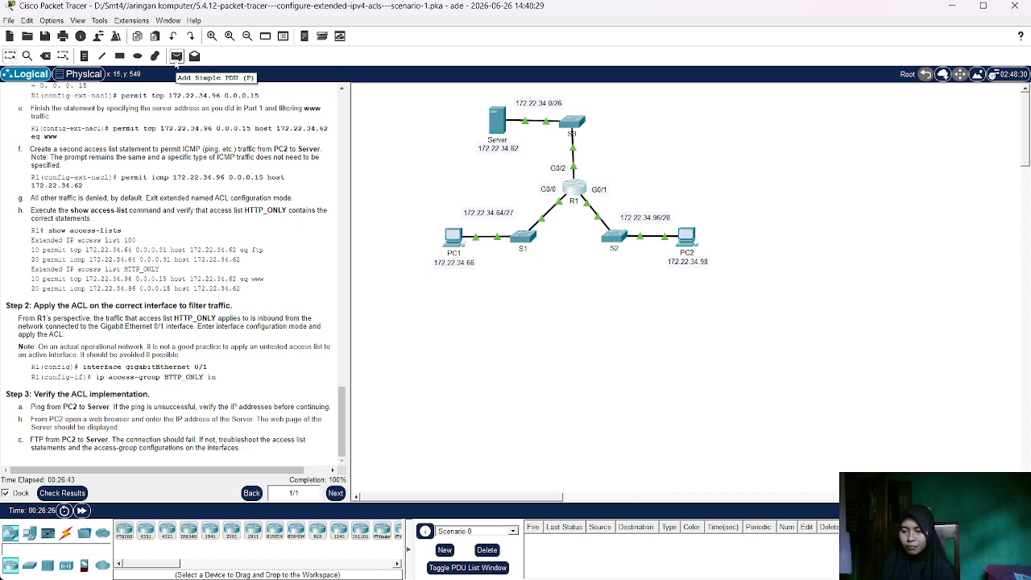
{"action": "left_click", "coordinate": [177, 57]}
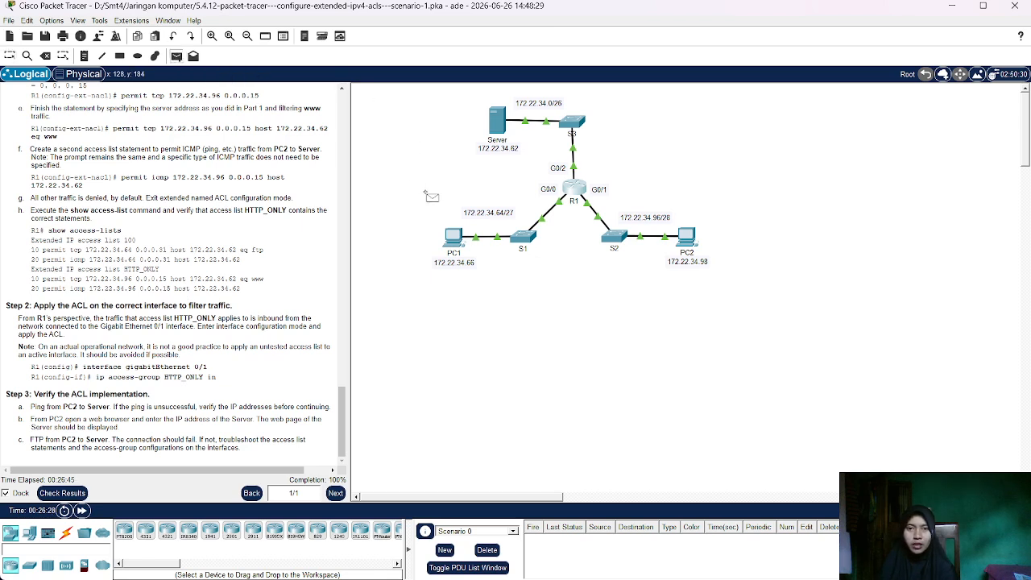
{"action": "left_click", "coordinate": [453, 235]}
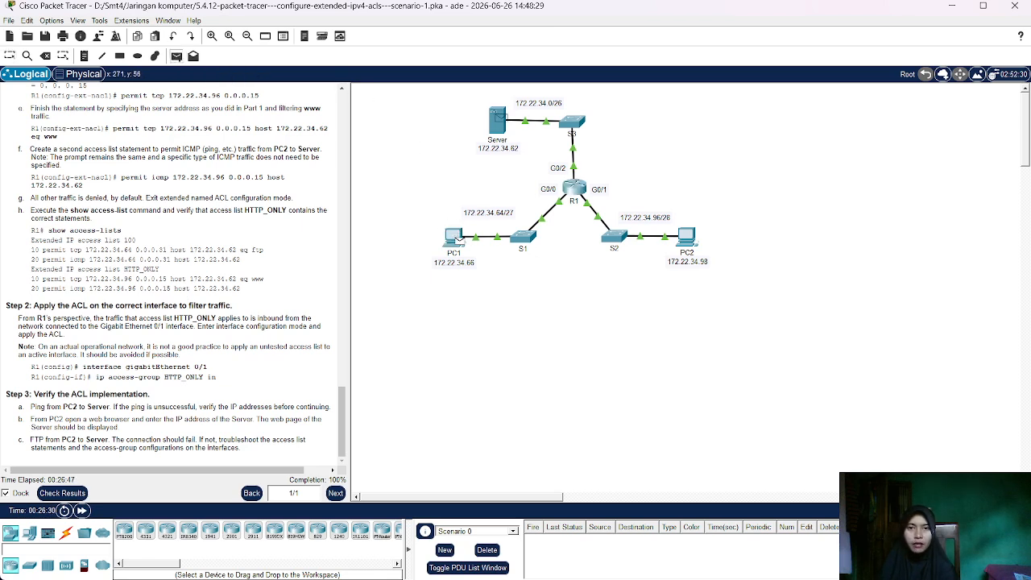
{"action": "left_click", "coordinate": [498, 117]}
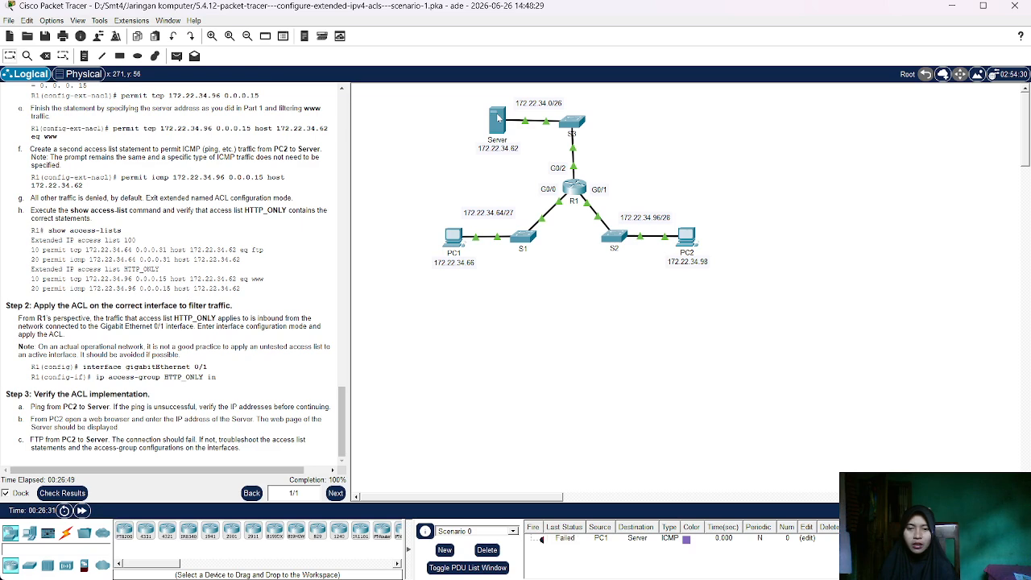
{"action": "left_click", "coordinate": [482, 549]}
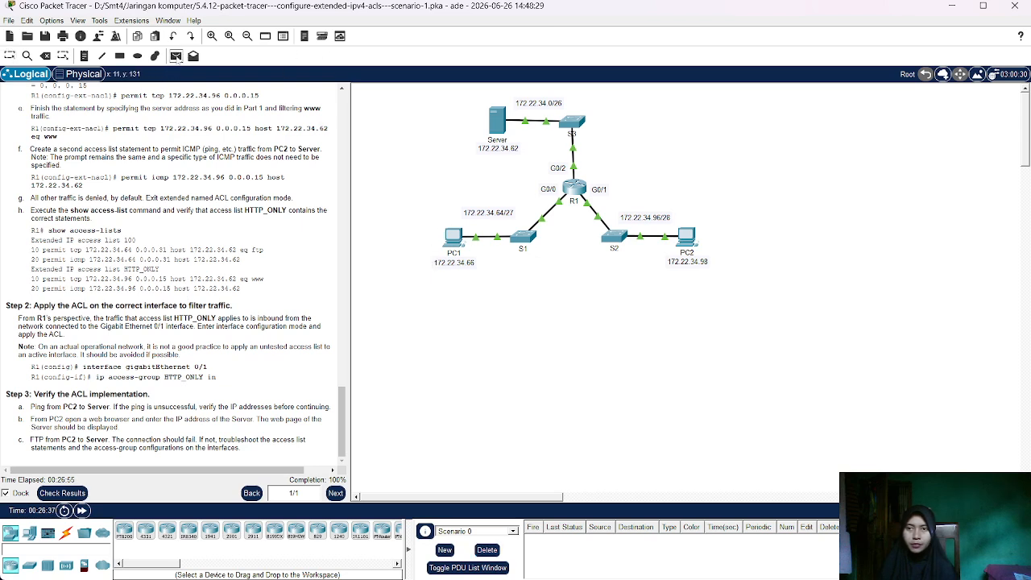
- Send a simple PDU from PC1 to Server to test ICMP traffic through ACL 100
{"action": "left_click", "coordinate": [176, 56]}
{"action": "left_click", "coordinate": [454, 238]}
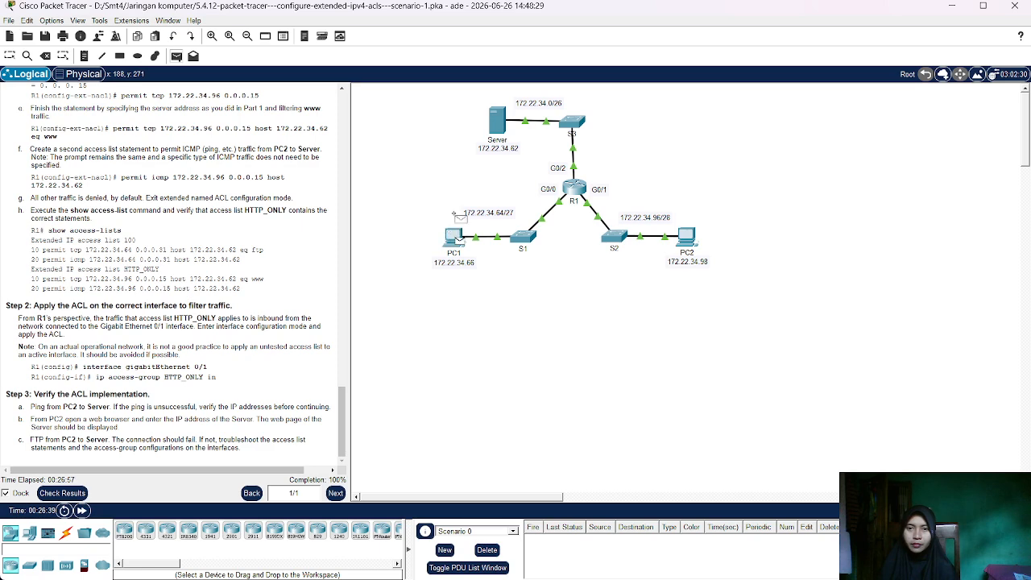
{"action": "left_click", "coordinate": [499, 123]}
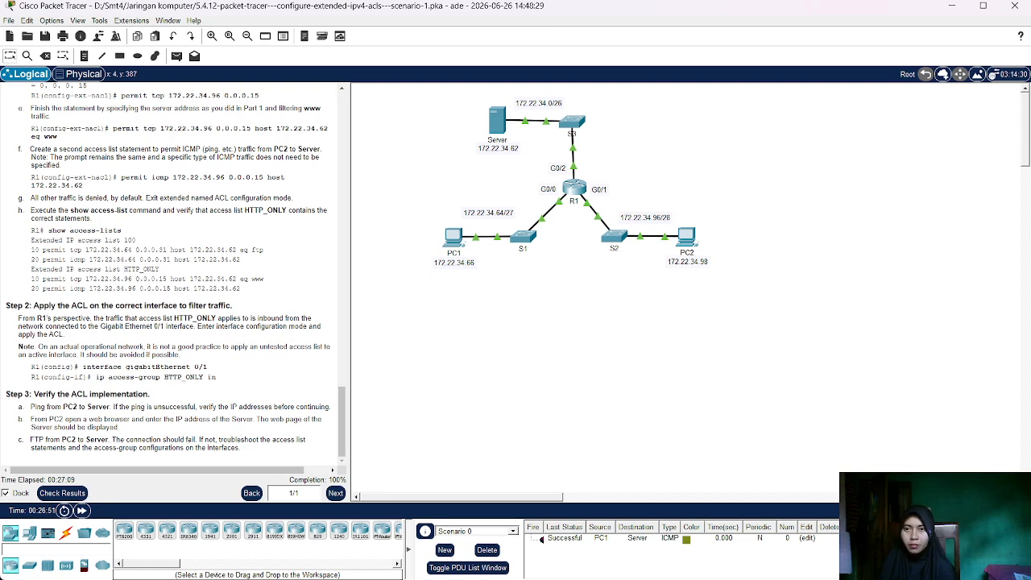
- Send a simple PDU from PC1 to PC2 to test whether ACL 100 blocks it
{"action": "left_click", "coordinate": [176, 56]}
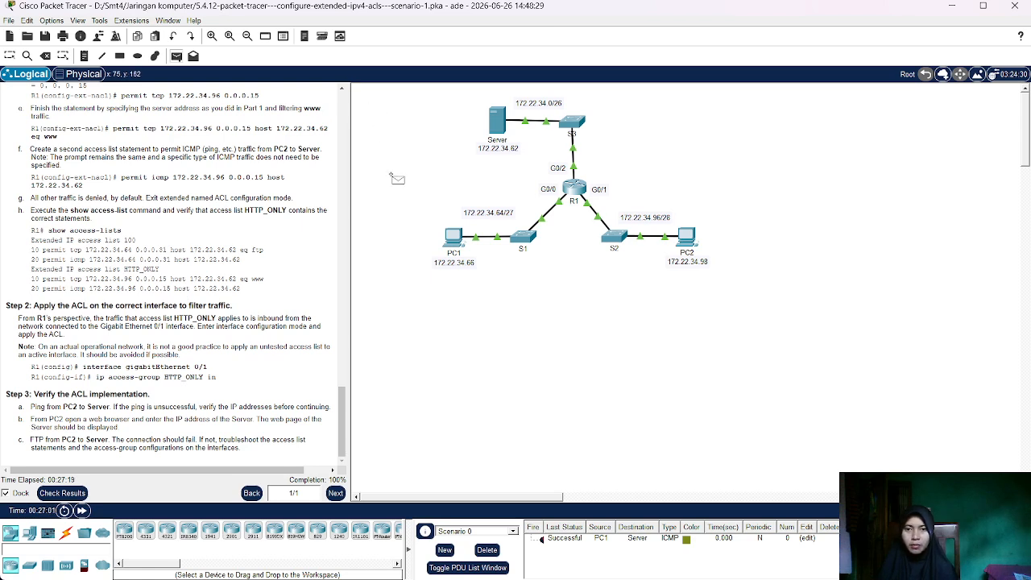
{"action": "left_click", "coordinate": [453, 235]}
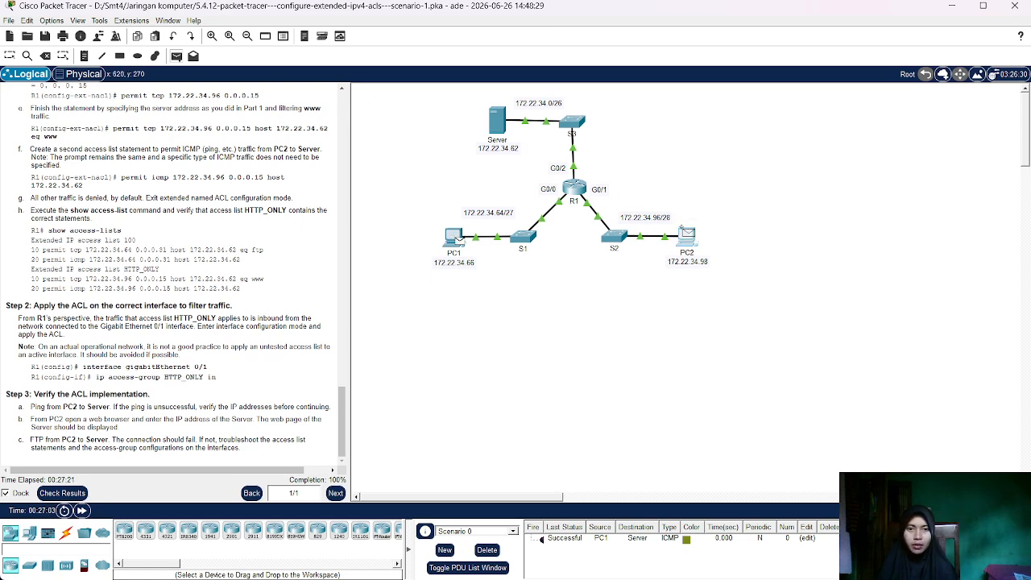
{"action": "left_click", "coordinate": [686, 235]}
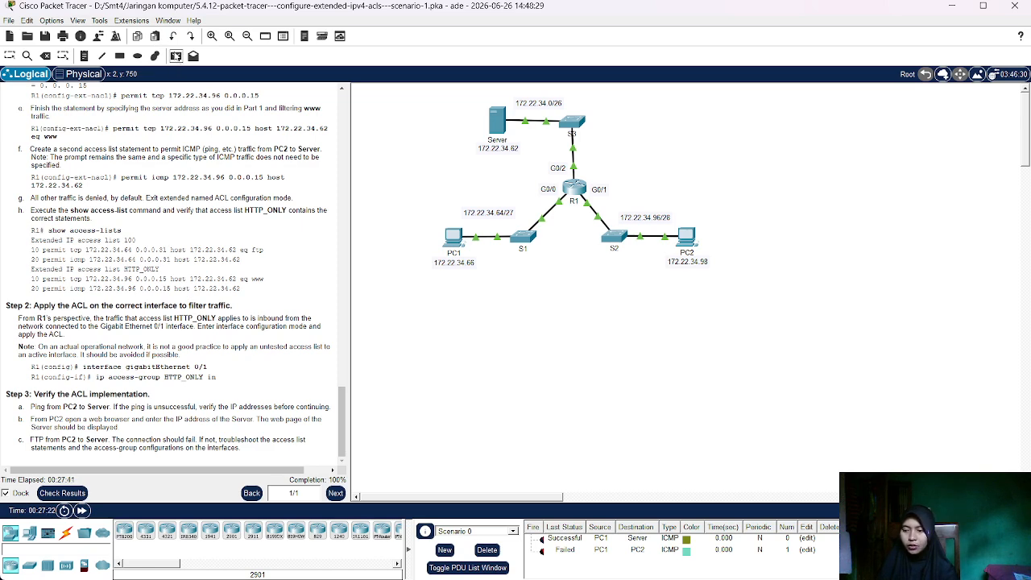
- Repeat the simple PDU test from PC1 to Server, keeping the existing PDU entries
{"action": "left_click", "coordinate": [175, 56]}
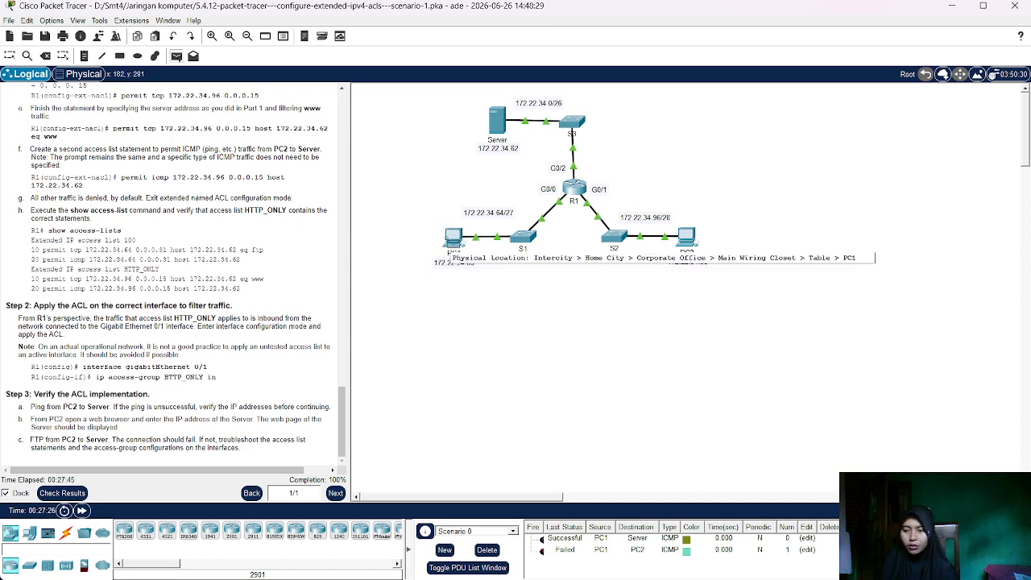
{"action": "left_click", "coordinate": [451, 239]}
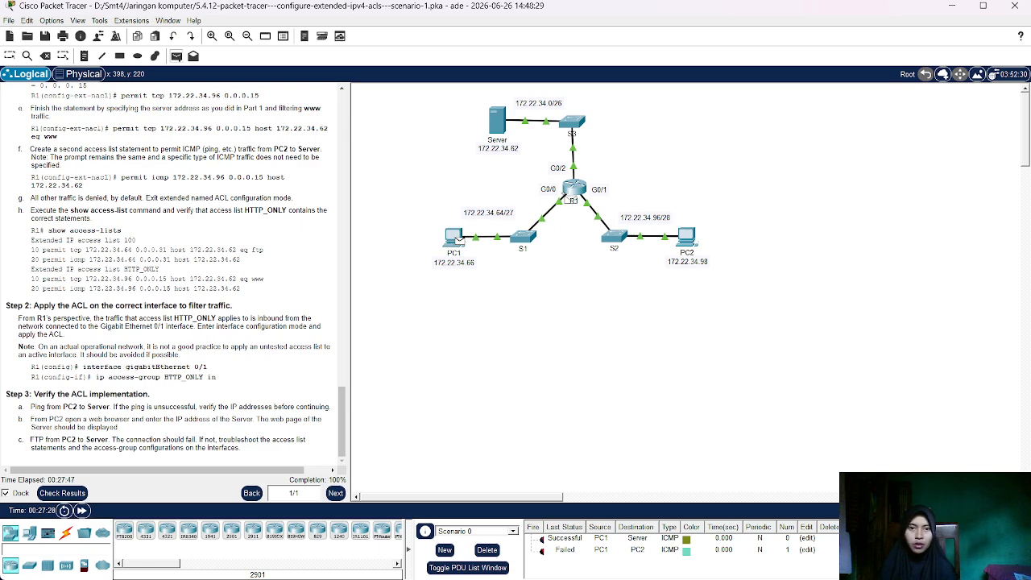
{"action": "left_click", "coordinate": [497, 118]}
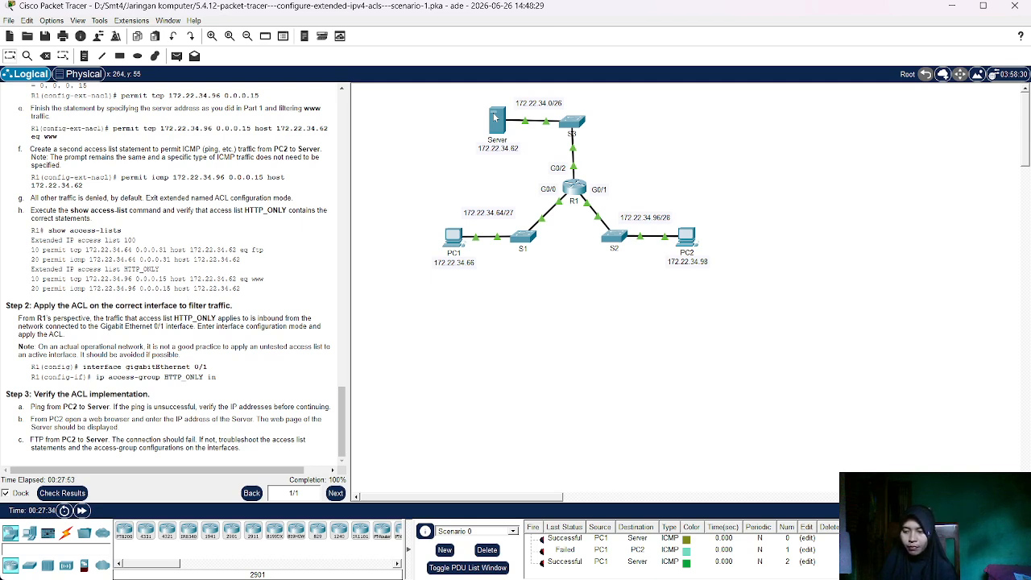
- Run show access-lists in R1's CLI and review the entries of ACL 100 and HTTP_ONLY
{"action": "left_click", "coordinate": [577, 187]}
{"action": "key", "text": "Return"}
{"action": "key", "text": "Return"}
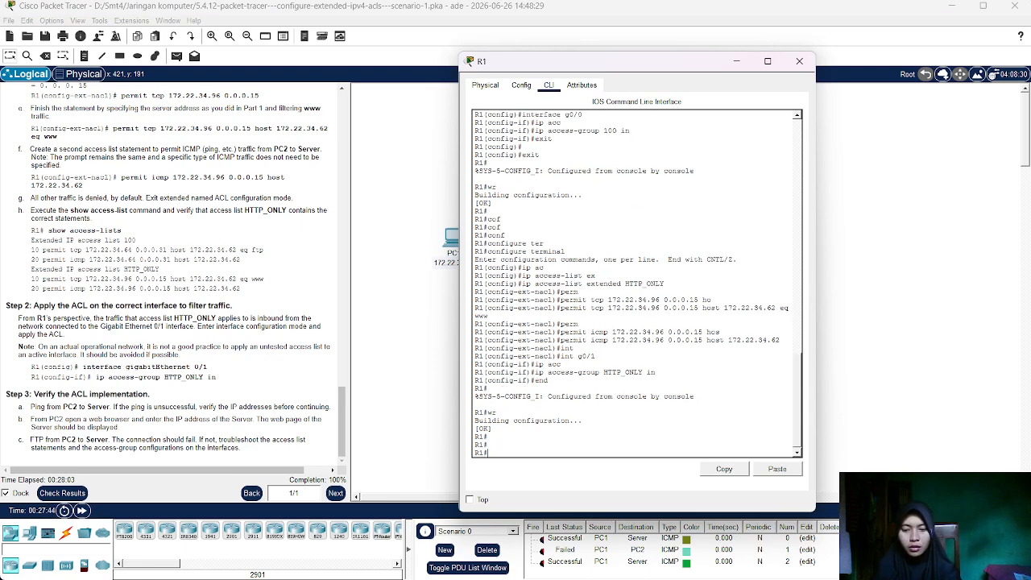
{"action": "type", "text": "show"}
{"action": "key", "text": "Tab"}
{"action": "type", "text": "ac"}
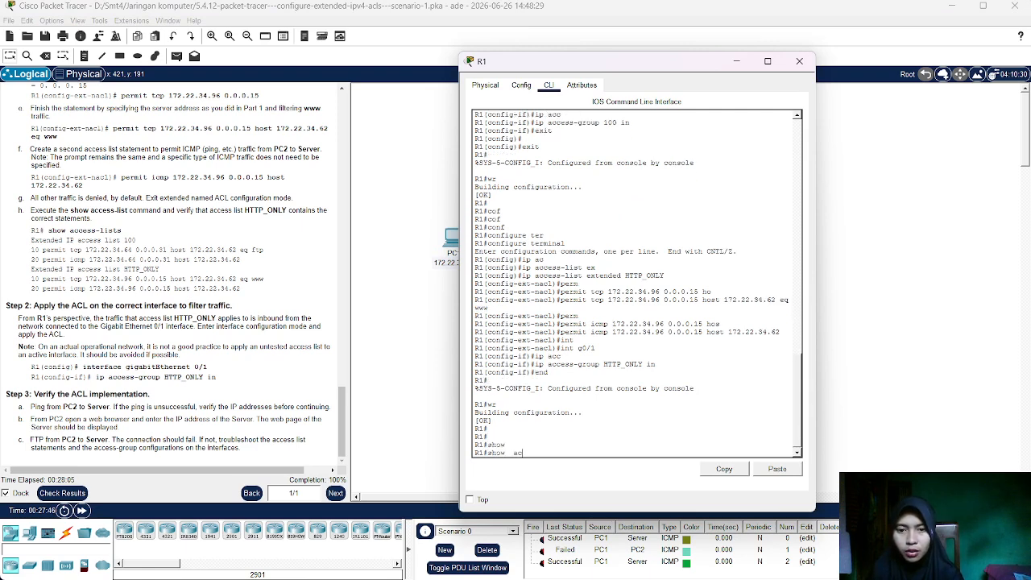
{"action": "type", "text": "c"}
{"action": "key", "text": "Tab"}
{"action": "key", "text": "Return"}
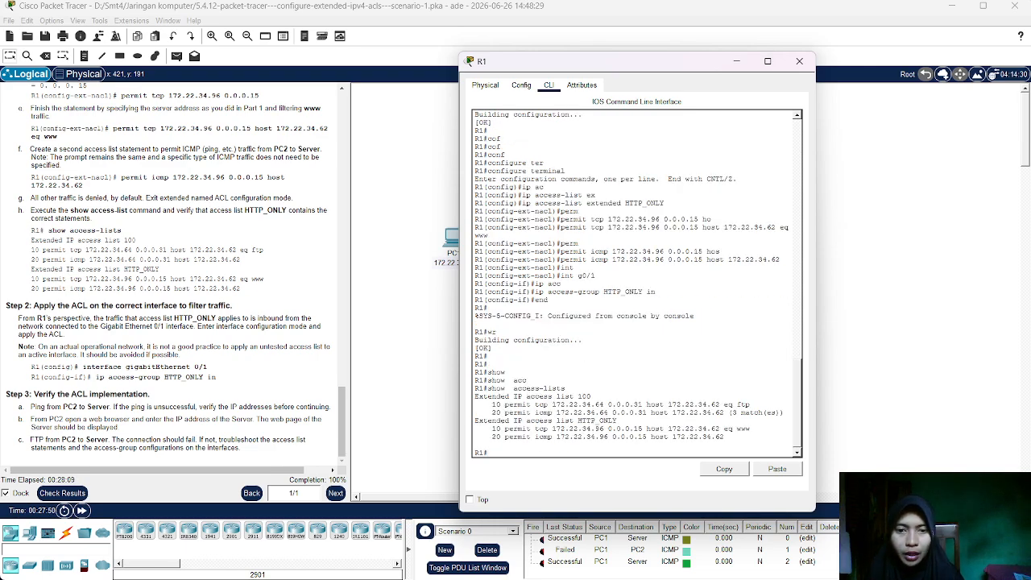
{"action": "scroll", "coordinate": [636, 284], "scroll_direction": "up", "scroll_amount": 20}
{"action": "scroll", "coordinate": [637, 283], "scroll_direction": "down", "scroll_amount": 20}
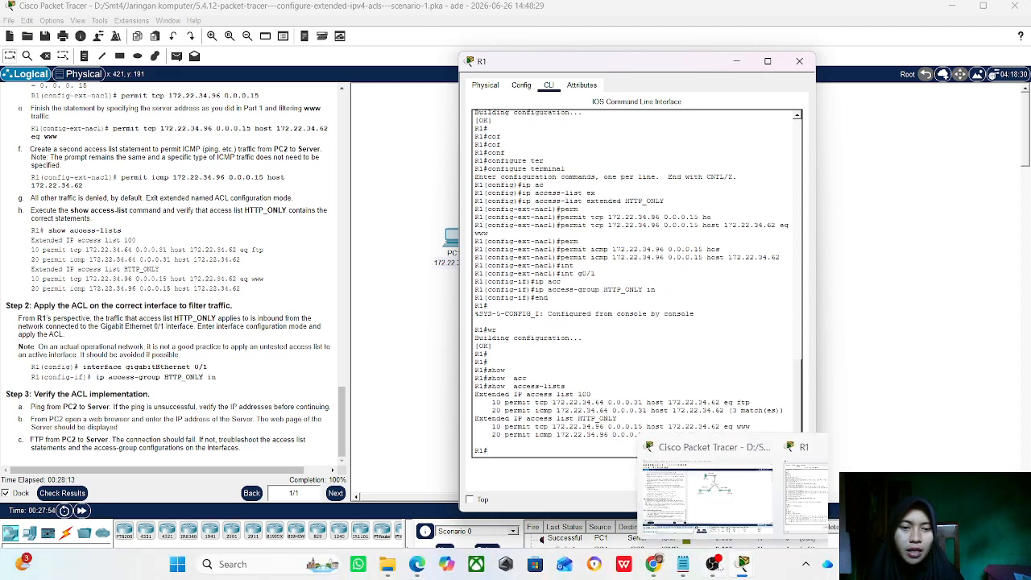
{"action": "left_click", "coordinate": [716, 566]}
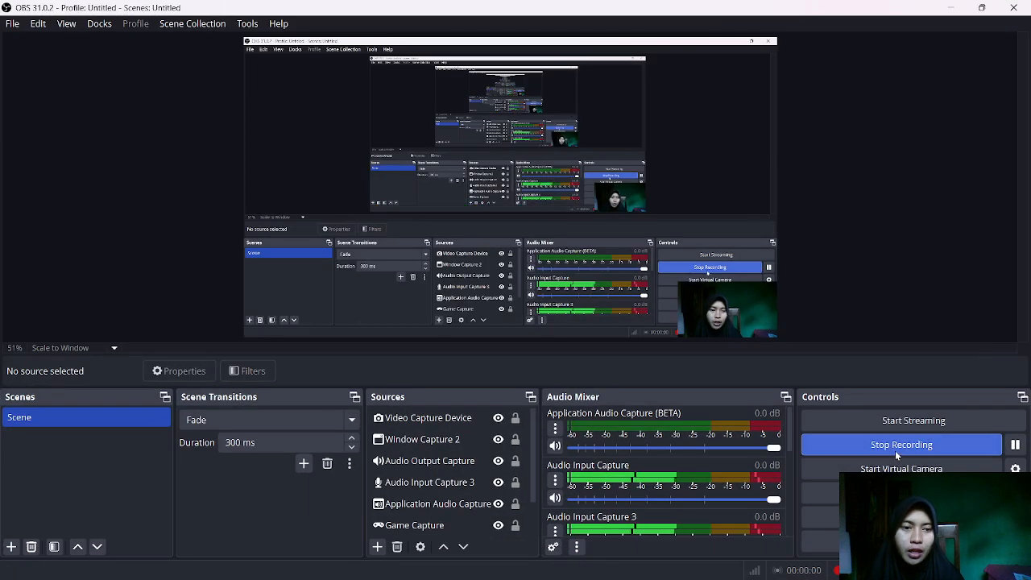